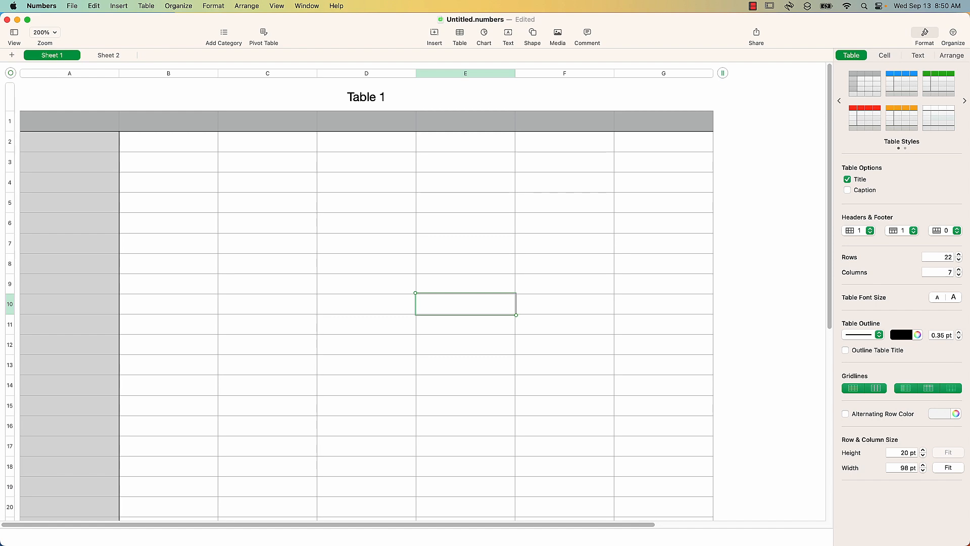
Enter a WEEKNUM formula in cell E10 with TODAY as the date, leaving the first-day argument unset
{"action": "key", "text": "equal"}
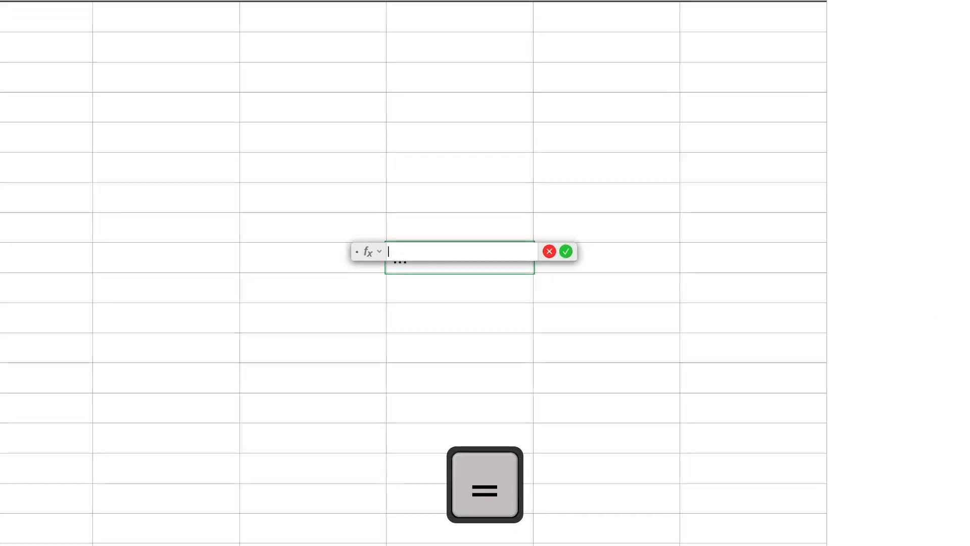
{"action": "type", "text": "weeknum"}
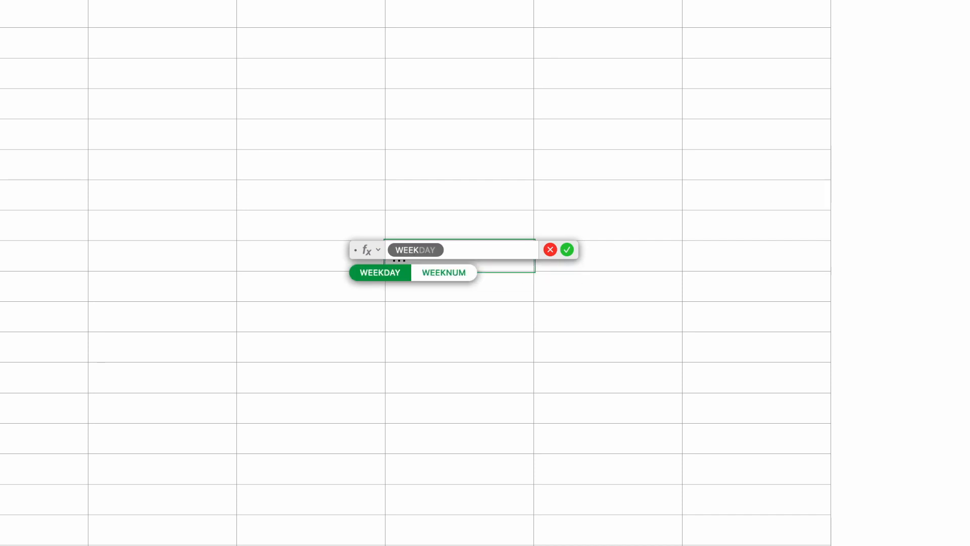
{"action": "key", "text": "Return"}
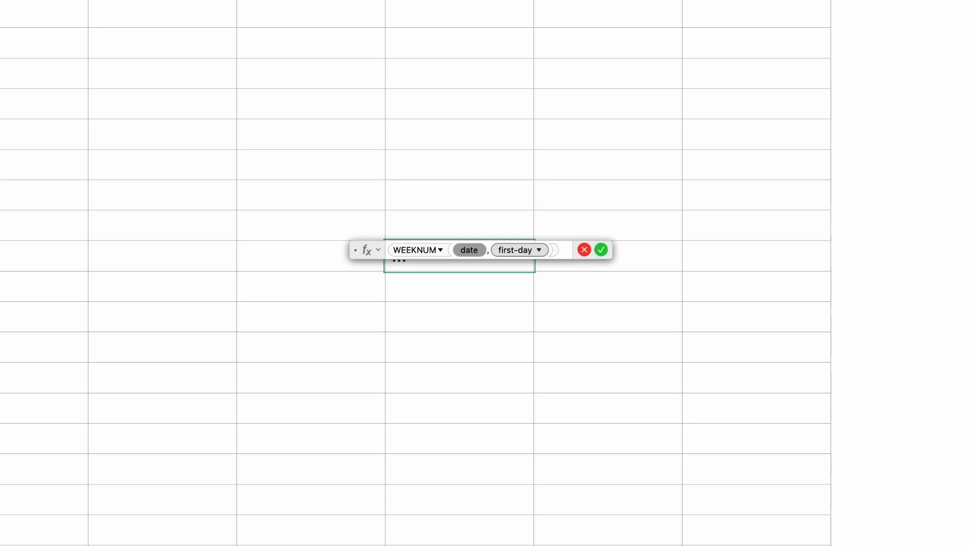
{"action": "type", "text": "TODAY"}
{"action": "key", "text": "Return"}
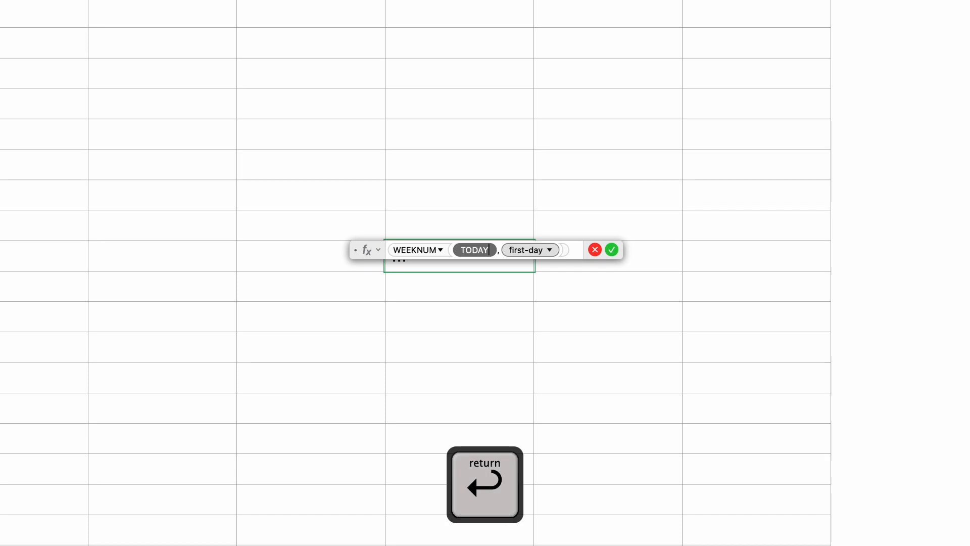
{"action": "left_click", "coordinate": [559, 251]}
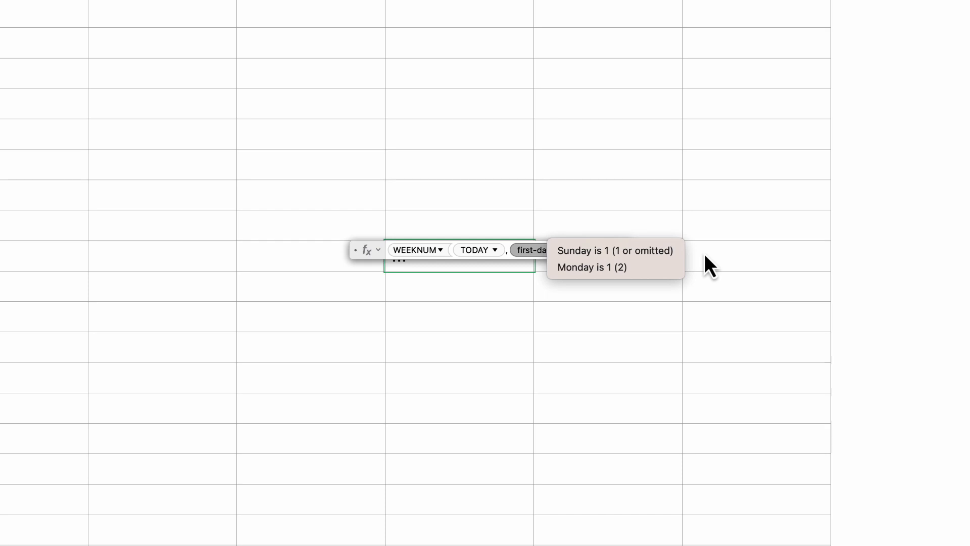
{"action": "key", "text": "Return"}
{"action": "key", "text": "Return"}
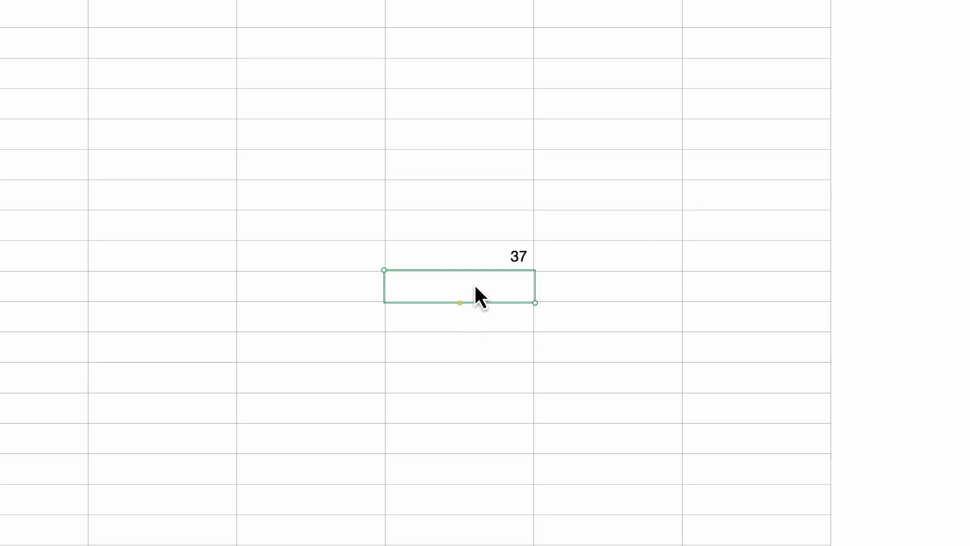
Set the first-day argument of the WEEKNUM formula in E10 to "Monday is 1"
{"action": "left_click", "coordinate": [484, 253]}
{"action": "double_click", "coordinate": [484, 252]}
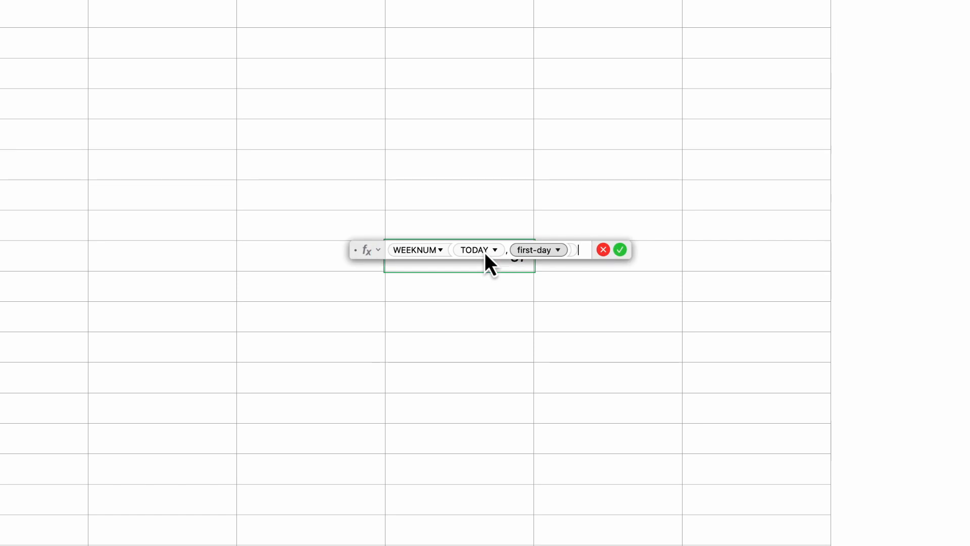
{"action": "left_click", "coordinate": [559, 250]}
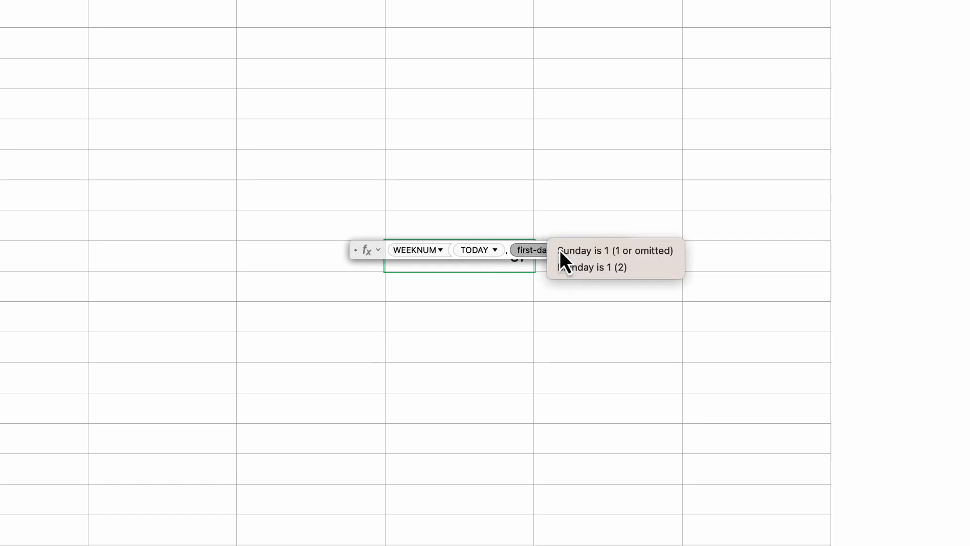
{"action": "left_click", "coordinate": [580, 272]}
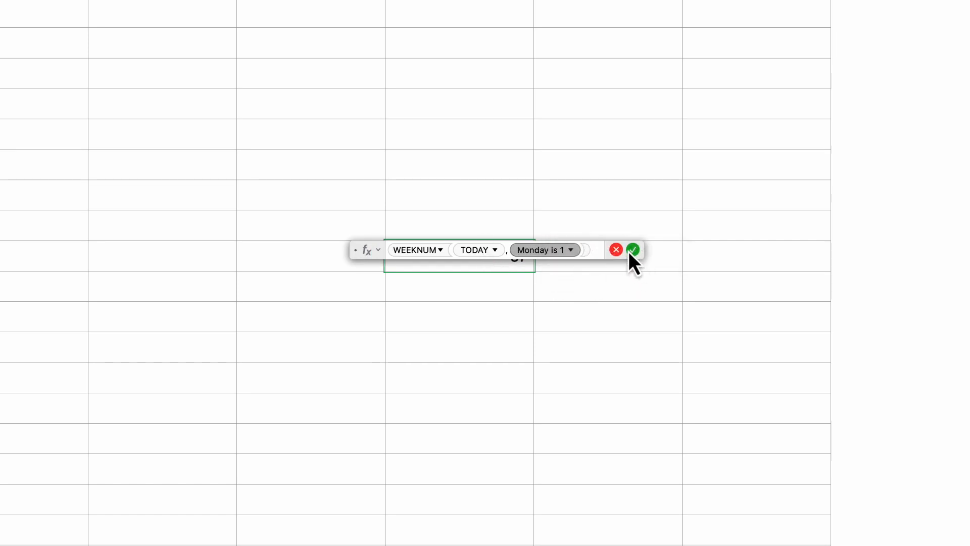
{"action": "left_click", "coordinate": [631, 250]}
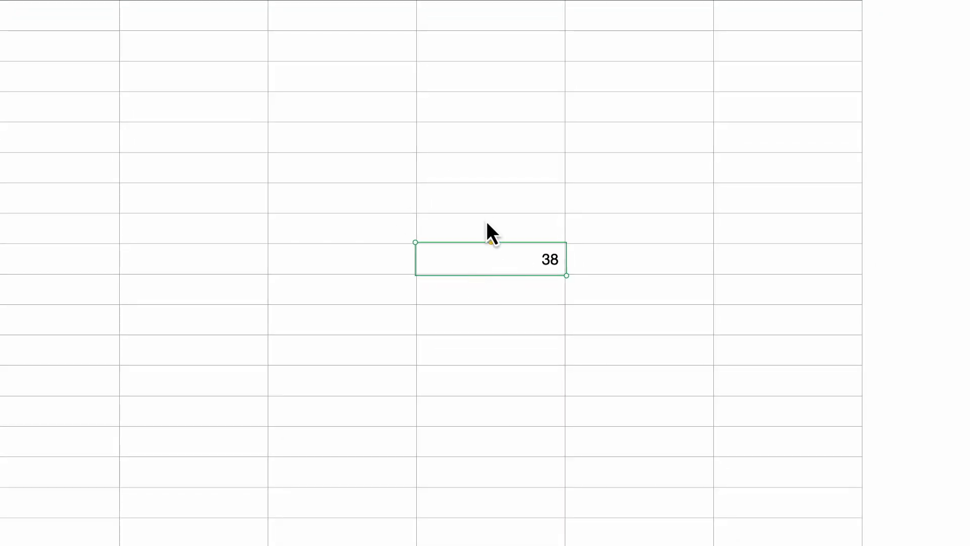
Enter the dates 2023-01-01 in cell D7 and 2023-01-02 in cell D8
{"action": "left_click", "coordinate": [487, 224]}
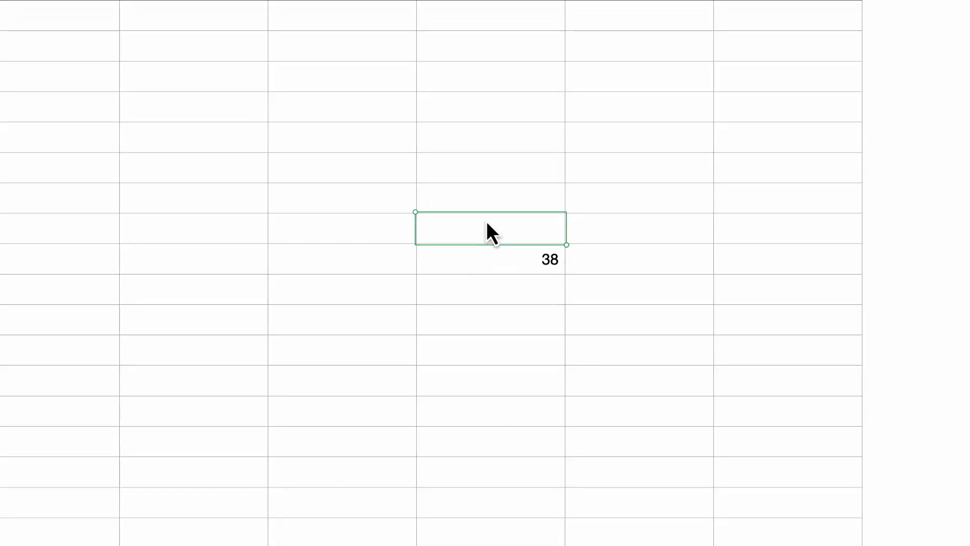
{"action": "left_click", "coordinate": [324, 167]}
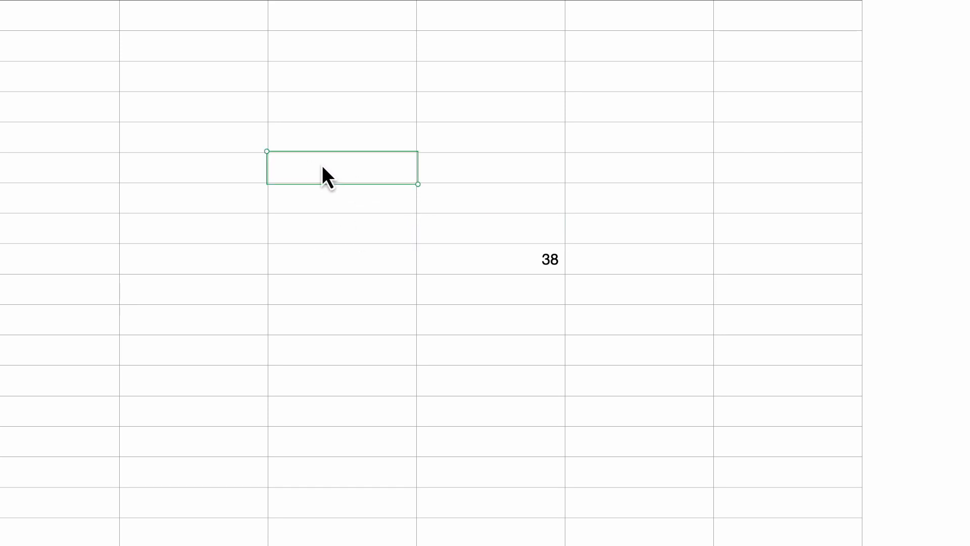
{"action": "type", "text": "2023-01-01"}
{"action": "key", "text": "Tab"}
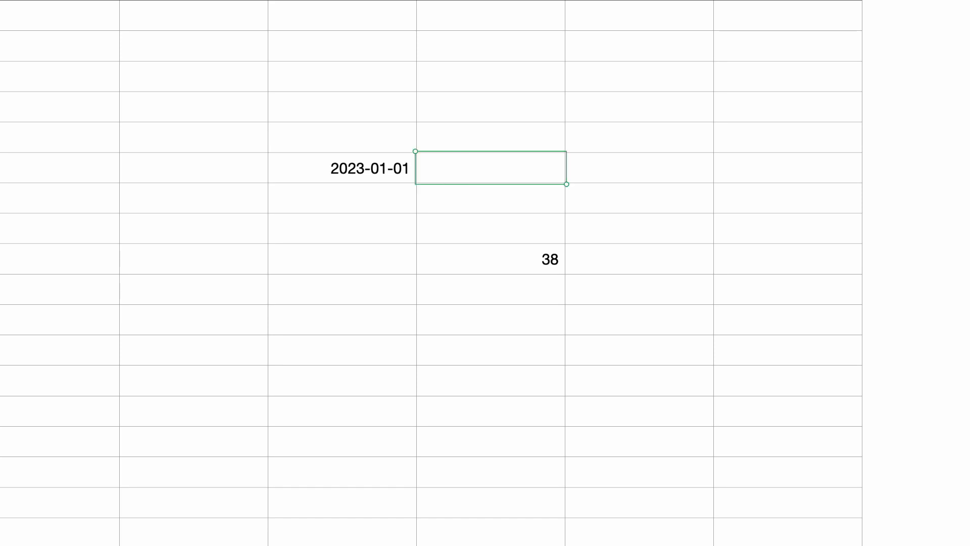
{"action": "left_click", "coordinate": [338, 211]}
{"action": "type", "text": "2023"}
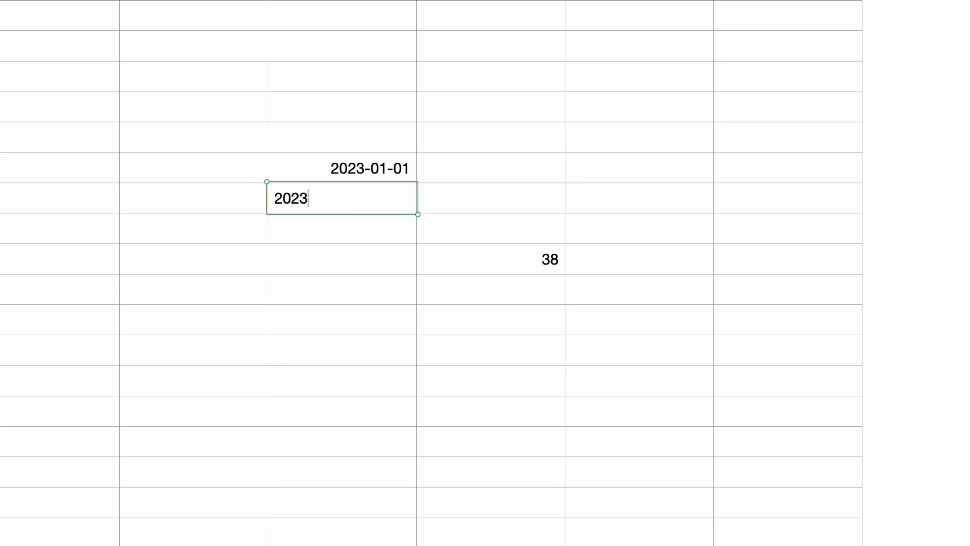
{"action": "type", "text": "-01-02"}
{"action": "key", "text": "Return"}
Format column D's dates in the "Thursday, January 5, 2023" style and widen the column to fit the full dates
{"action": "left_click", "coordinate": [183, 99]}
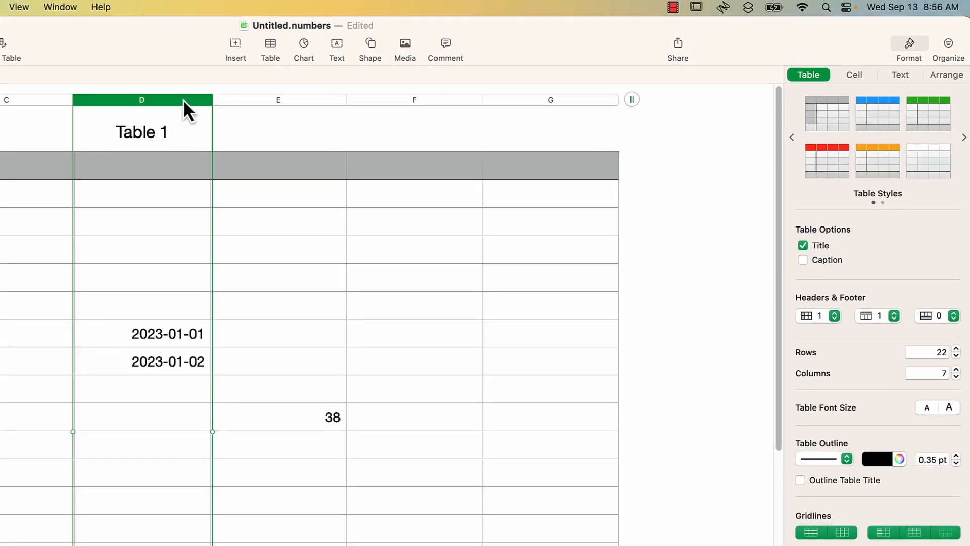
{"action": "left_click", "coordinate": [848, 71]}
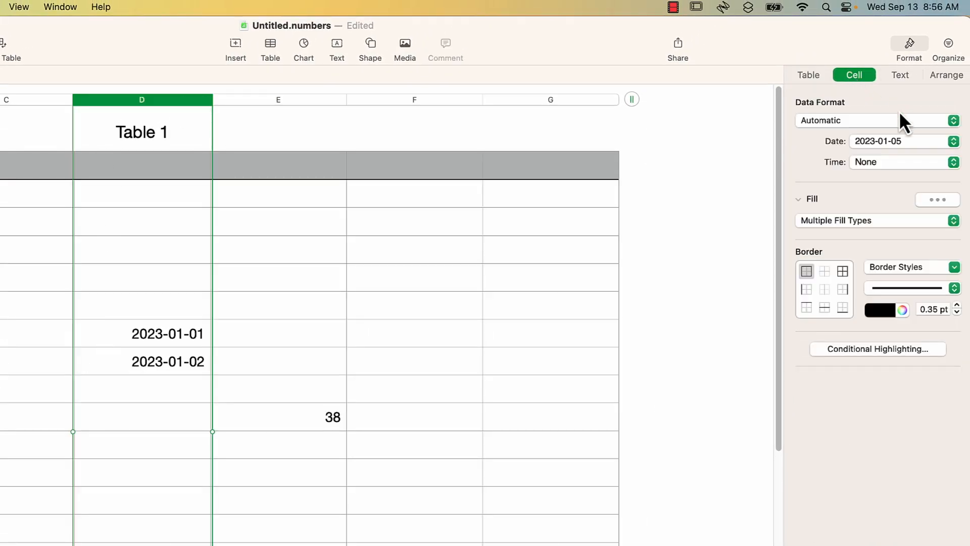
{"action": "left_click", "coordinate": [894, 139]}
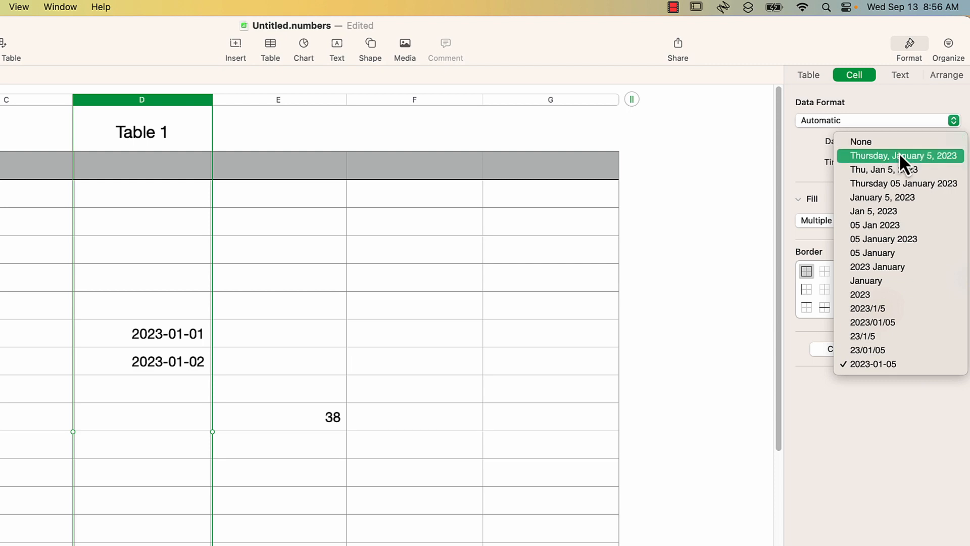
{"action": "left_click", "coordinate": [899, 155]}
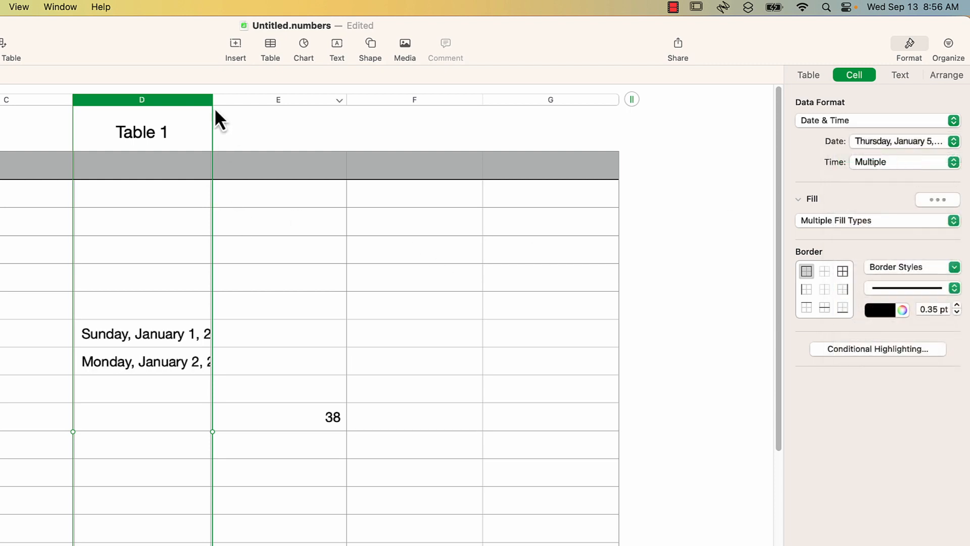
{"action": "left_click_drag", "start_coordinate": [212, 100], "coordinate": [276, 100]}
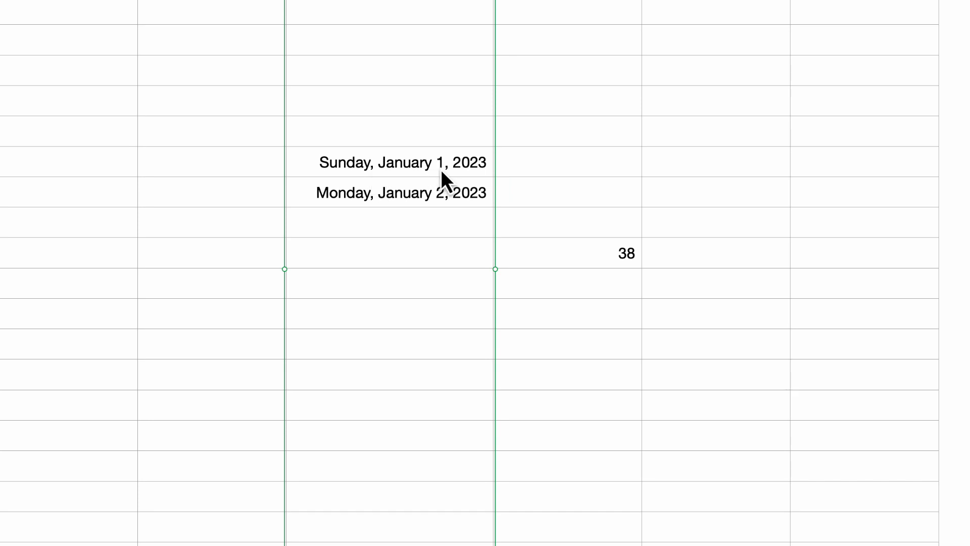
Enter a WEEKNUM formula in E7 that references the date in D7, with first-day set to "Sunday is 1"
{"action": "left_click", "coordinate": [591, 171]}
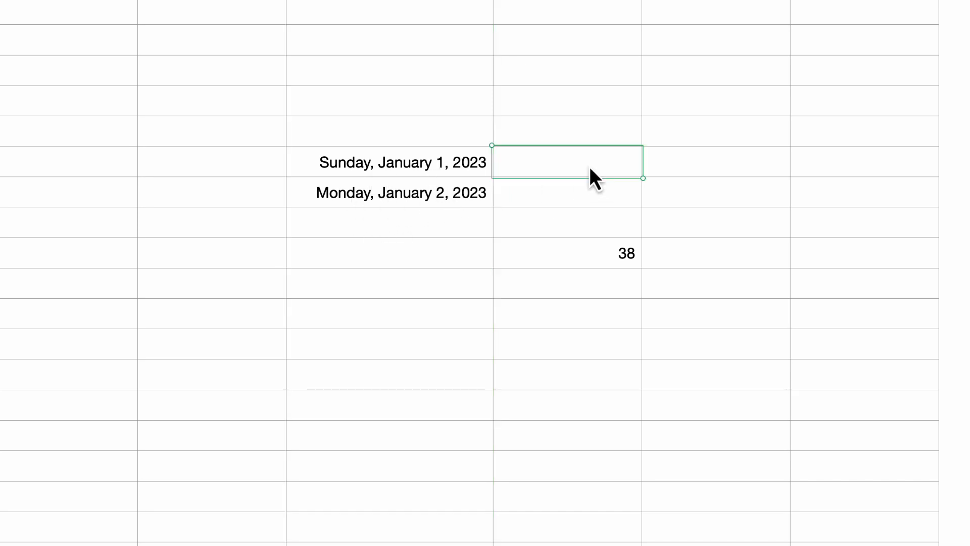
{"action": "key", "text": "equal"}
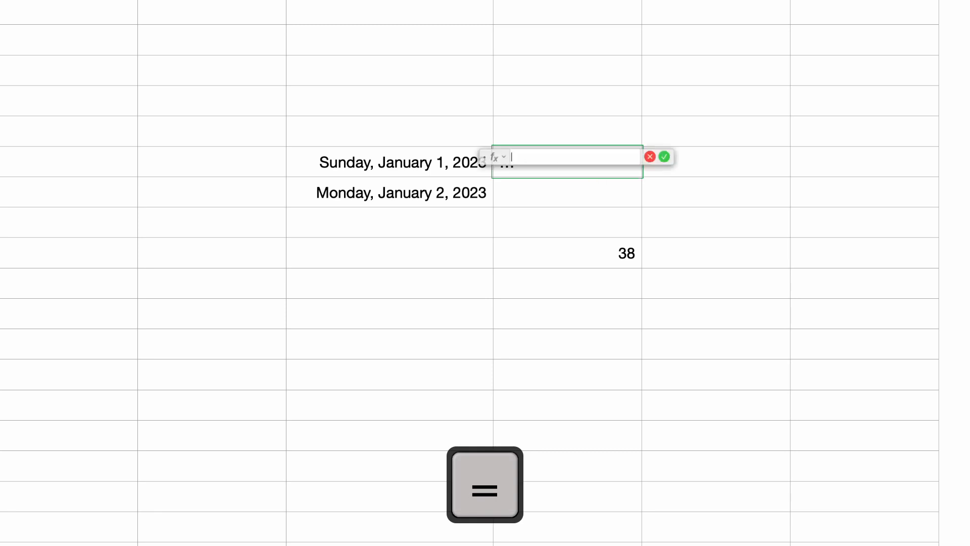
{"action": "type", "text": "WEEKN"}
{"action": "key", "text": "Return"}
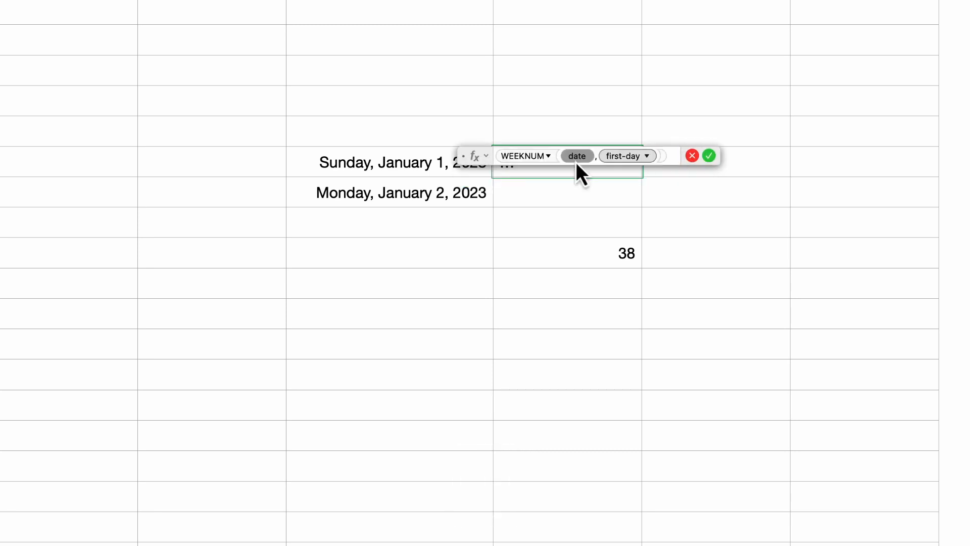
{"action": "left_click", "coordinate": [420, 172]}
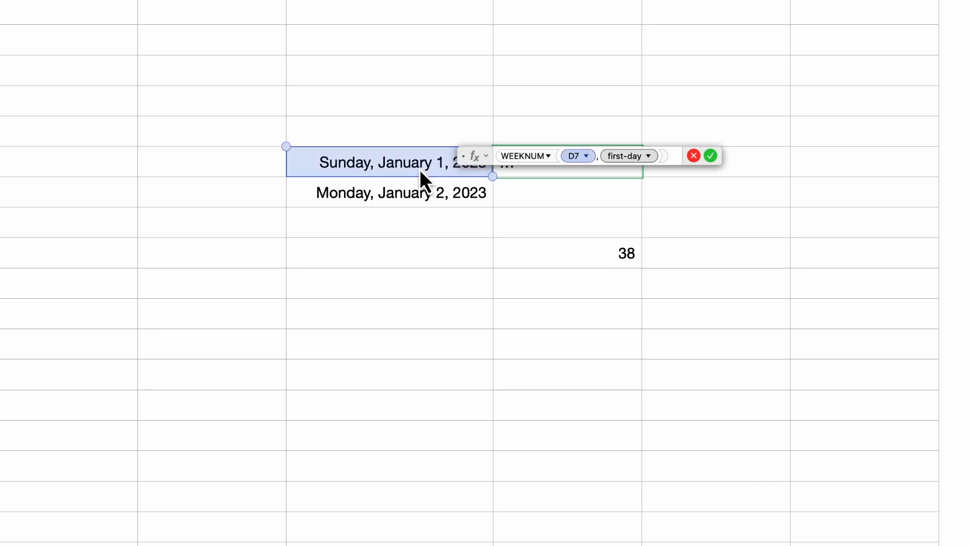
{"action": "left_click", "coordinate": [653, 158]}
{"action": "left_click", "coordinate": [675, 158]}
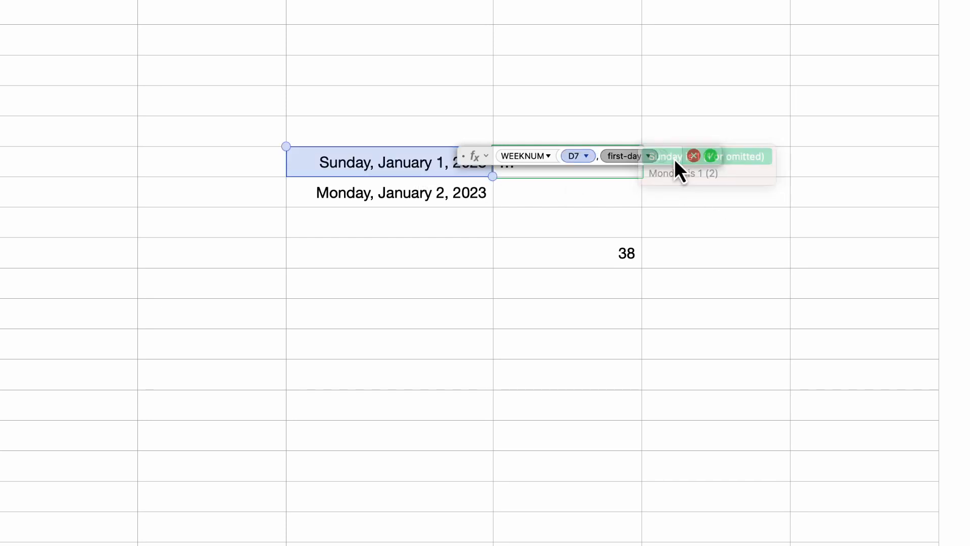
{"action": "left_click", "coordinate": [724, 157]}
Copy the Sunday-based WEEKNUM formula from E7 into E8 and compare the two week numbers
{"action": "key", "text": "super+c"}
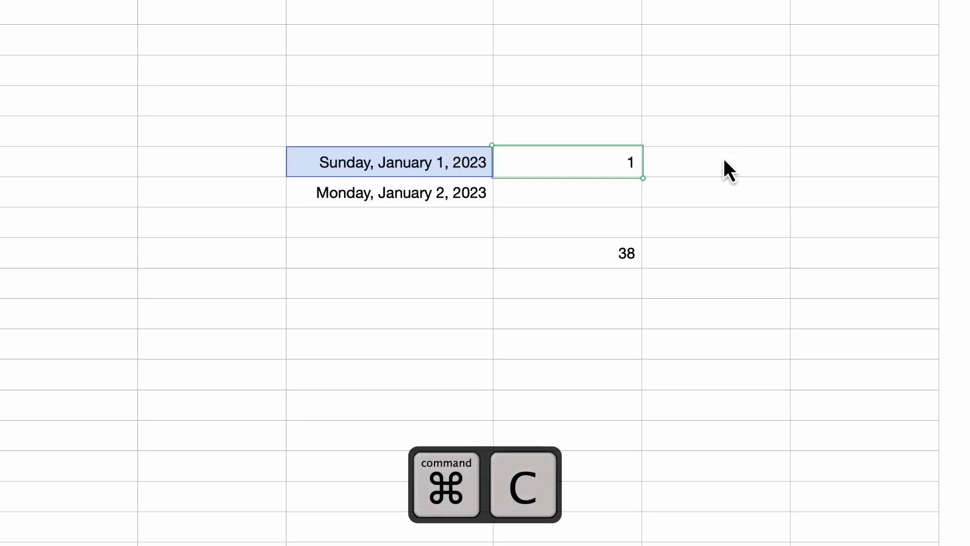
{"action": "left_click", "coordinate": [595, 200]}
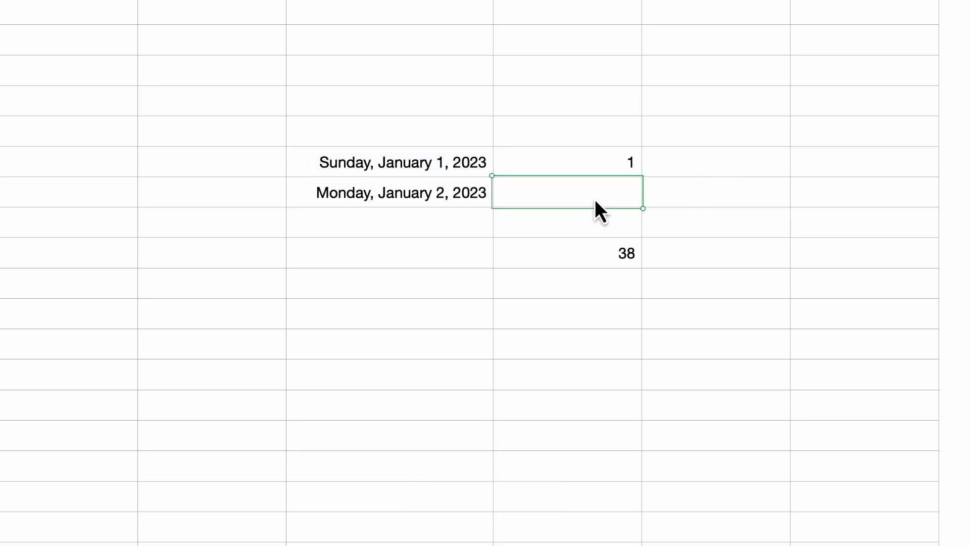
{"action": "key", "text": "super+v"}
{"action": "left_click", "coordinate": [628, 169]}
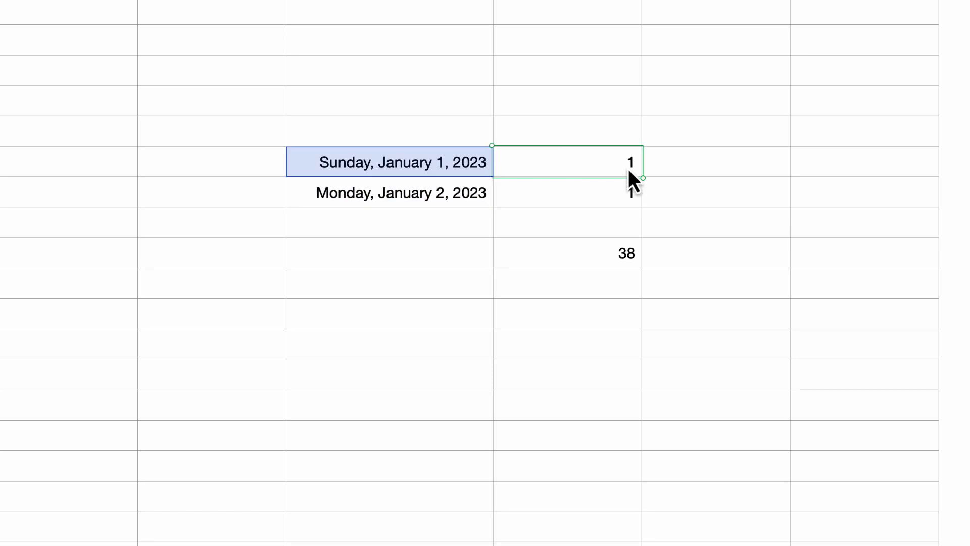
{"action": "left_click", "coordinate": [631, 197]}
{"action": "left_click", "coordinate": [638, 167]}
{"action": "key", "text": "Down"}
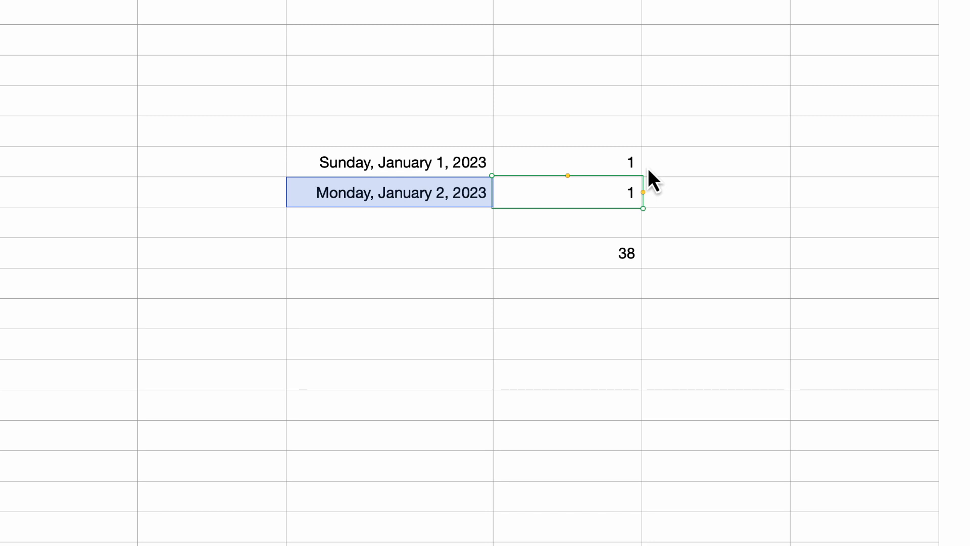
Change the first-day argument of the WEEKNUM formula in E7 to "Monday is 1"
{"action": "double_click", "coordinate": [623, 161]}
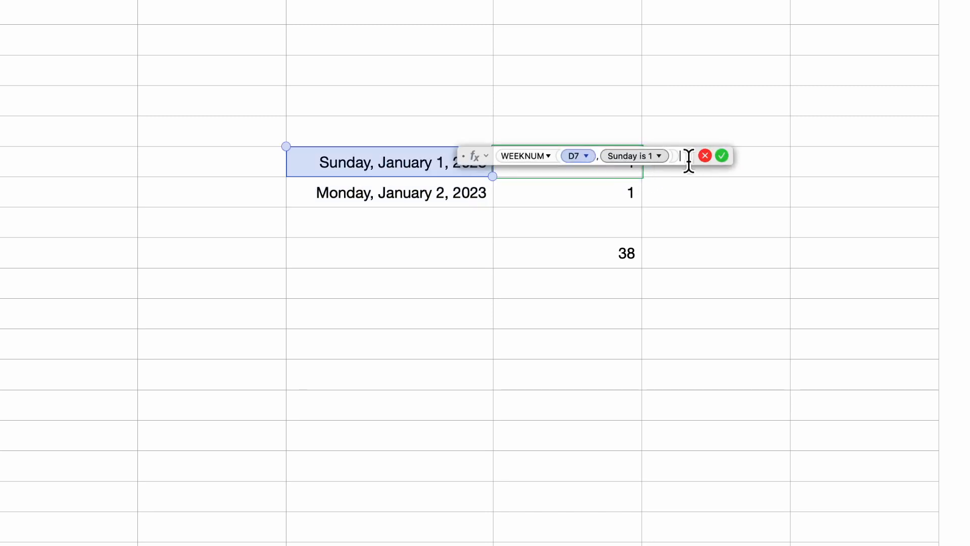
{"action": "left_click", "coordinate": [658, 155]}
{"action": "left_click", "coordinate": [670, 176]}
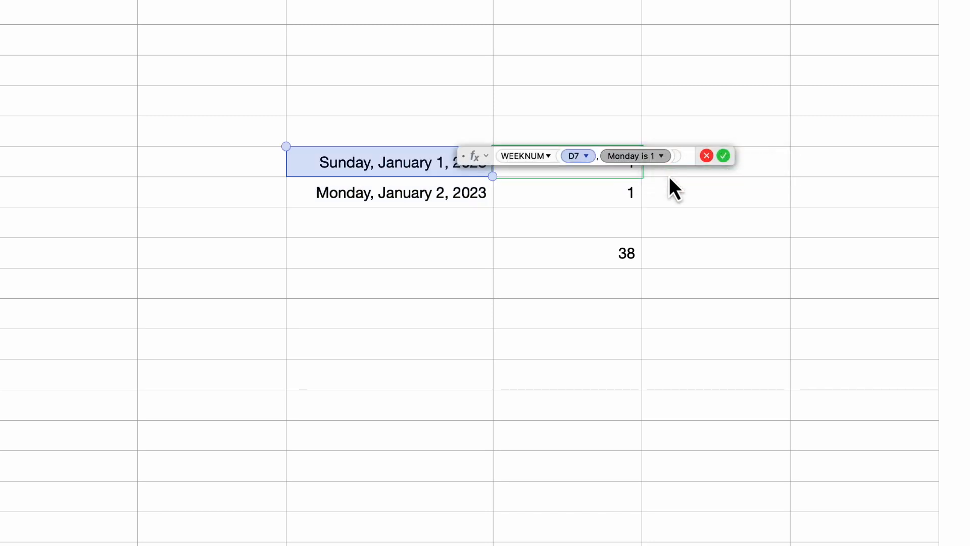
{"action": "left_click", "coordinate": [725, 159]}
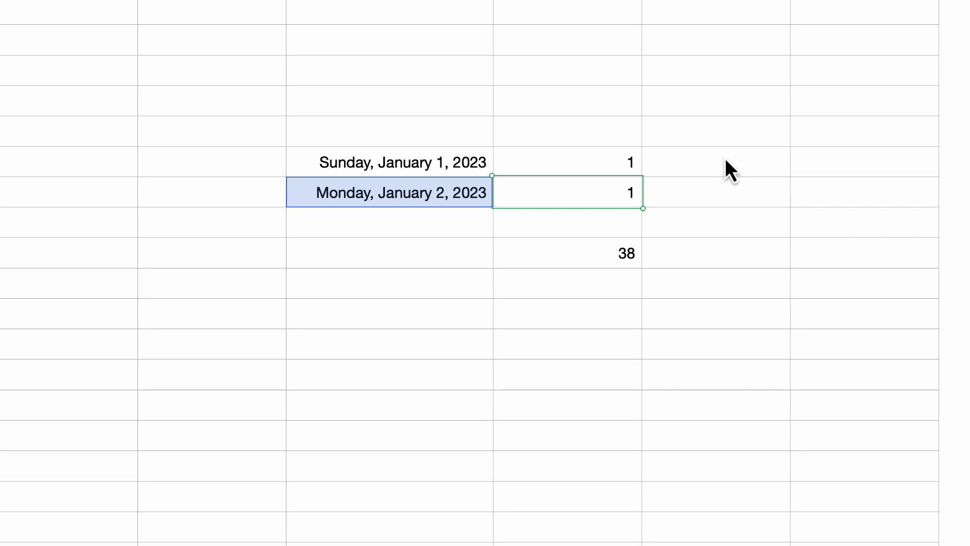
Copy the Monday-based WEEKNUM formula from E7 over the formula in E8
{"action": "left_click", "coordinate": [645, 163]}
{"action": "left_click", "coordinate": [614, 164]}
{"action": "key", "text": "super+c"}
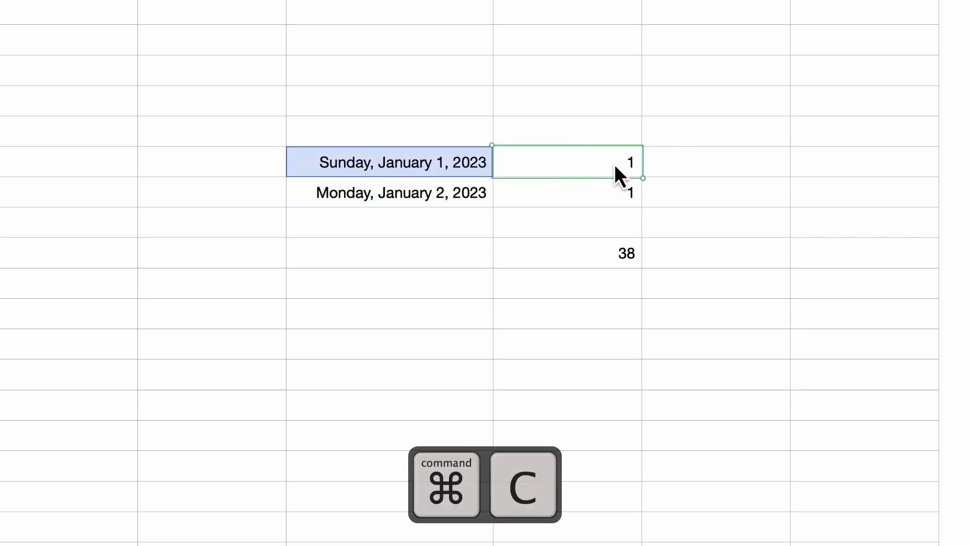
{"action": "left_click", "coordinate": [595, 196]}
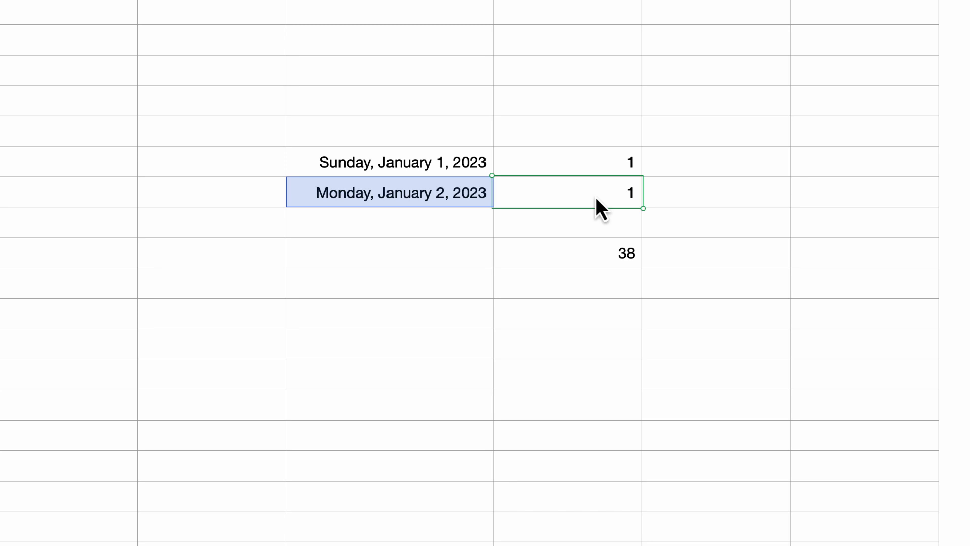
{"action": "key", "text": "super+v"}
{"action": "left_click", "coordinate": [623, 267]}
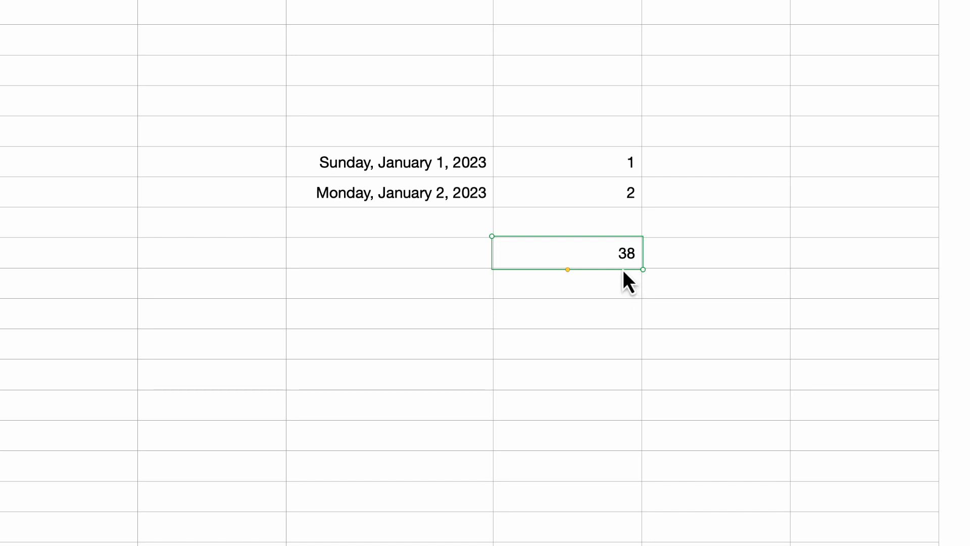
{"action": "left_click", "coordinate": [613, 316]}
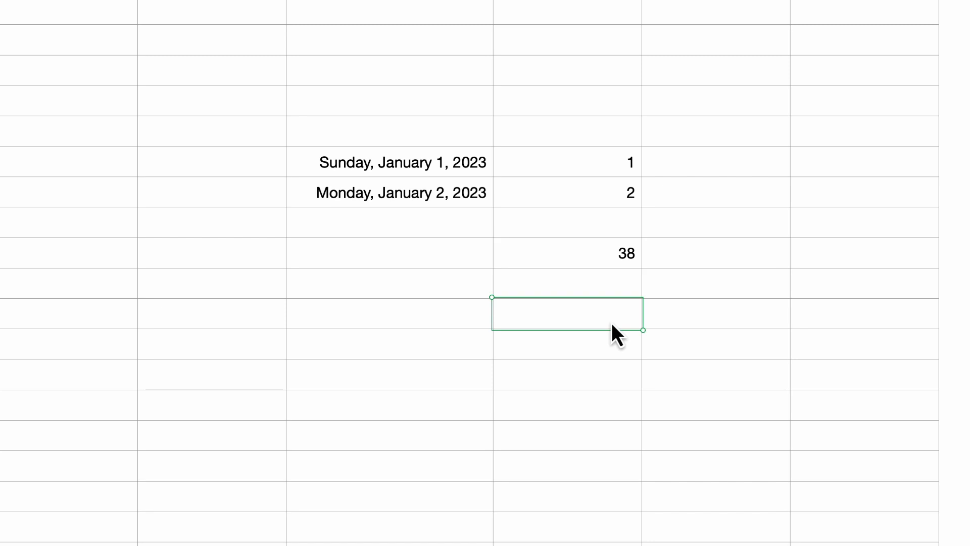
Enter an ISOWEEKNUM formula in E12 that takes TODAY as its date
{"action": "type", "text": "="}
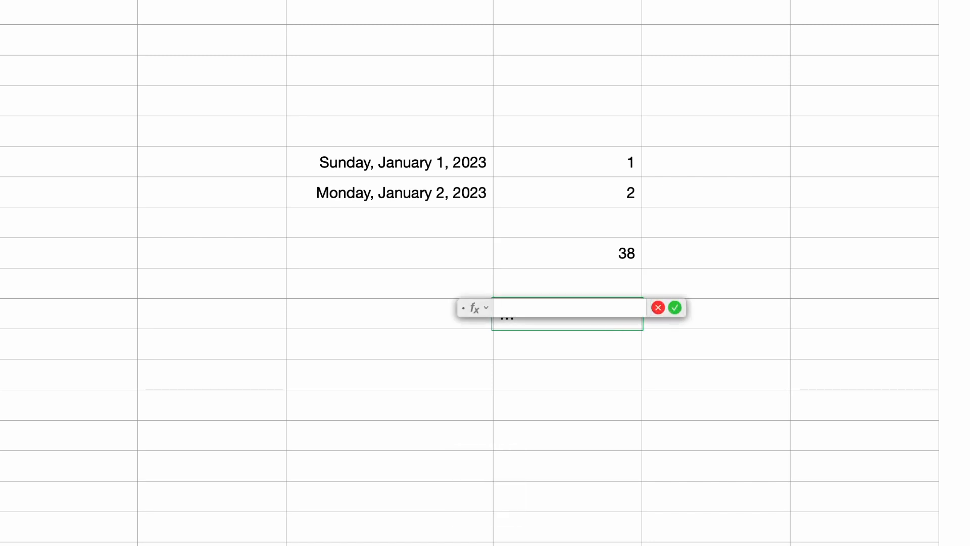
{"action": "type", "text": "ISOWEEK"}
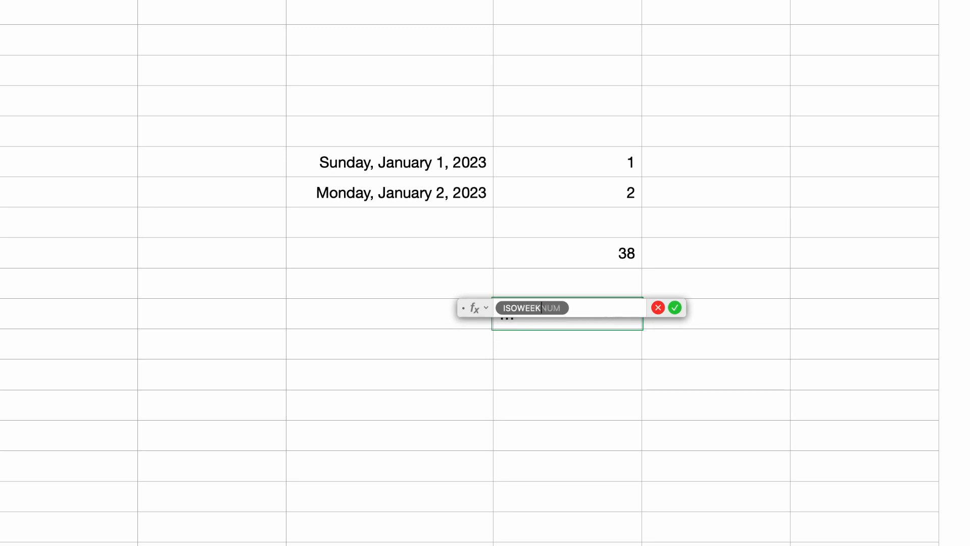
{"action": "key", "text": "Return"}
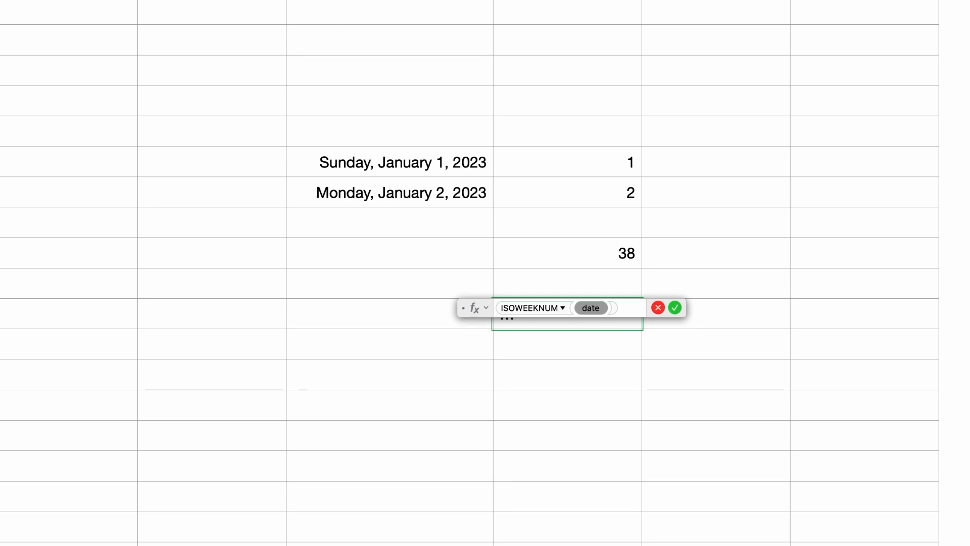
{"action": "type", "text": "TODAY"}
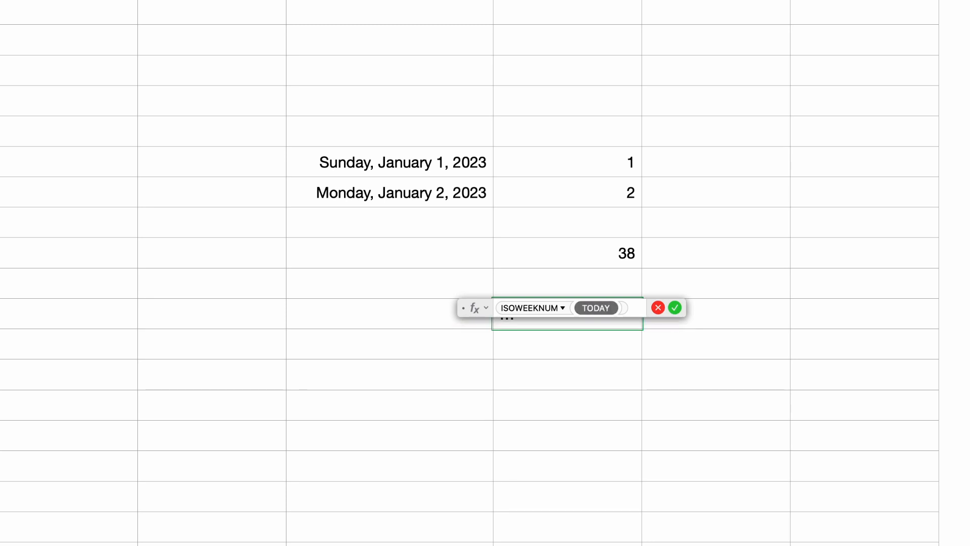
{"action": "key", "text": "Return"}
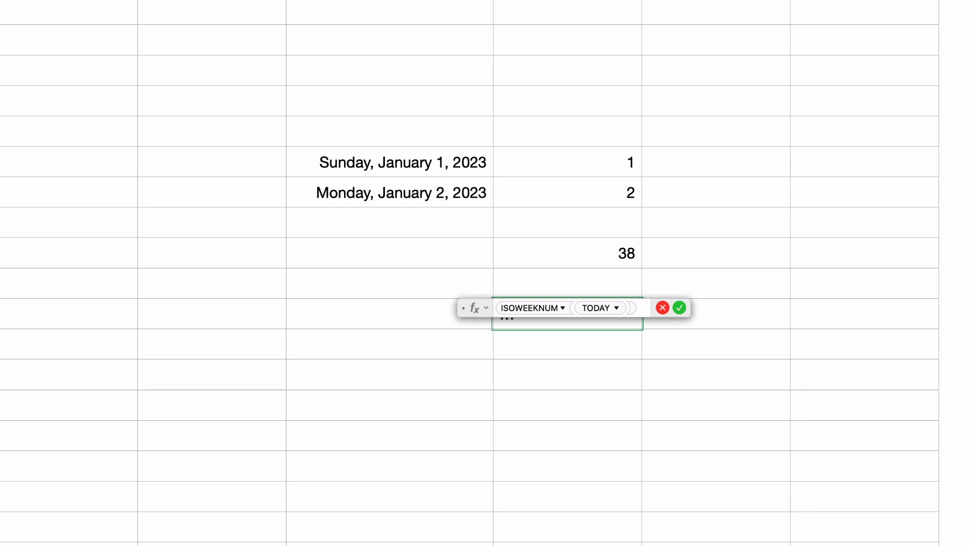
{"action": "key", "text": "Return"}
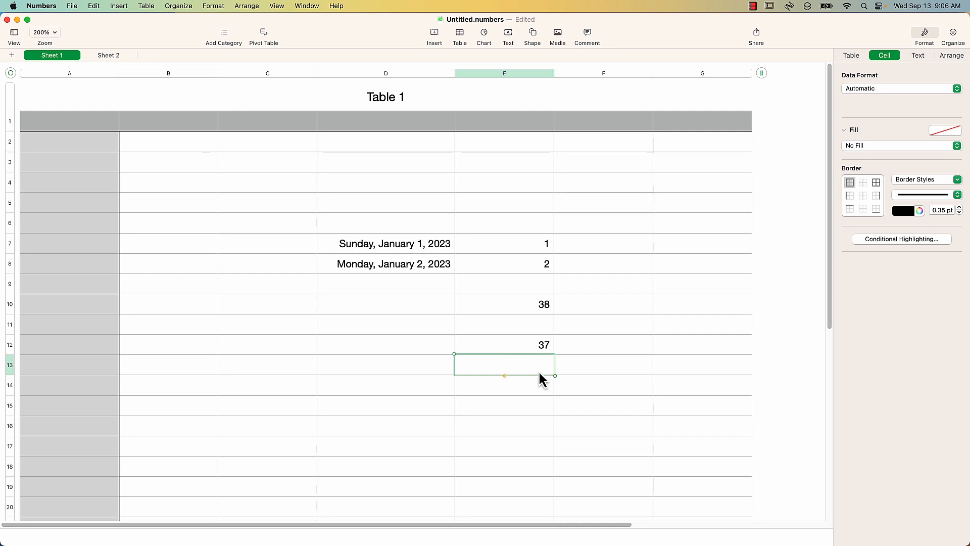
On Sheet 2, enter an ISOWEEKNUM formula beside Sunday, January 1, 2023 that references that date
{"action": "left_click", "coordinate": [109, 55]}
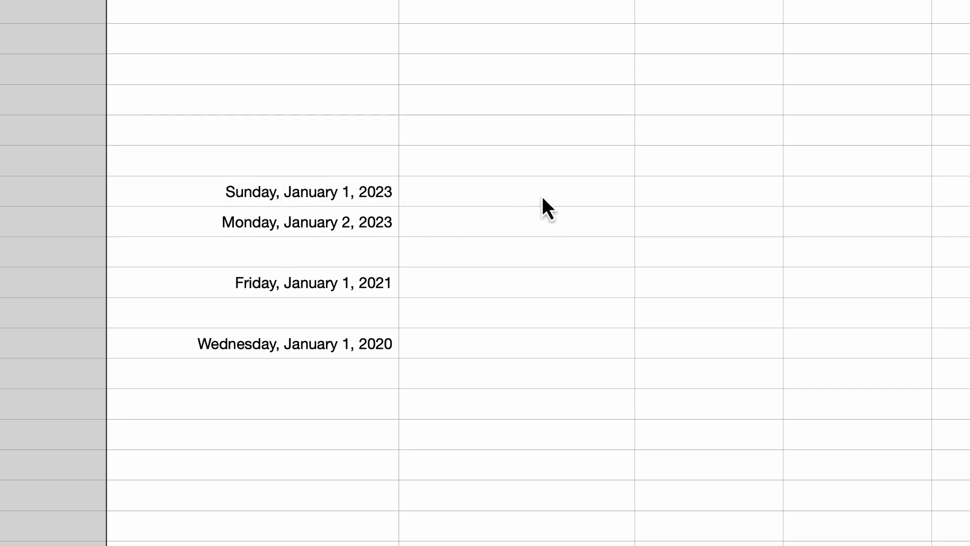
{"action": "left_click", "coordinate": [517, 195]}
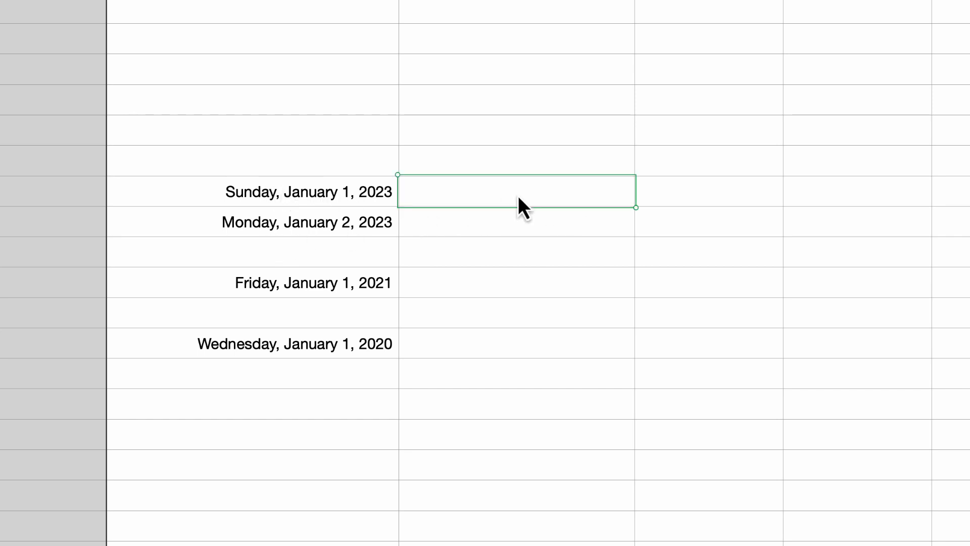
{"action": "key", "text": "equal"}
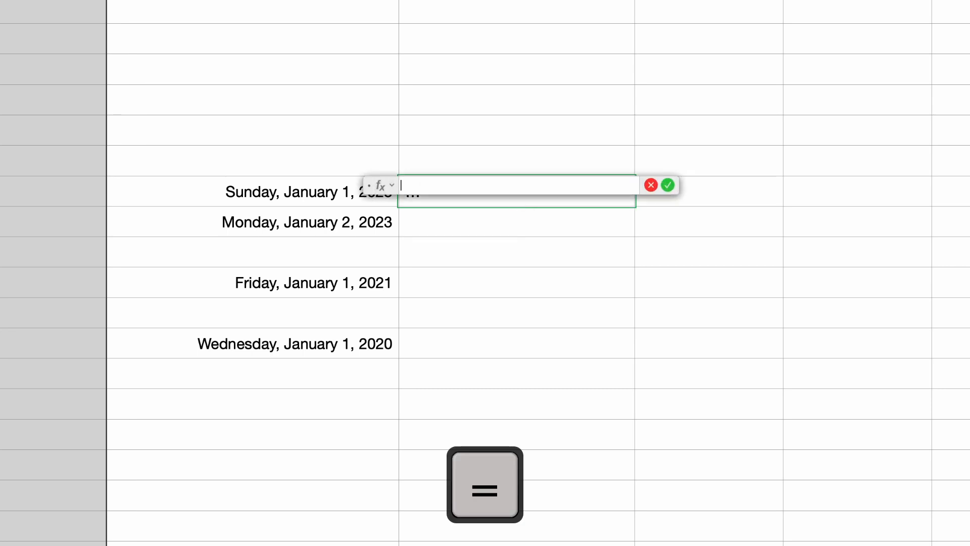
{"action": "type", "text": "ISOWEEKNUM"}
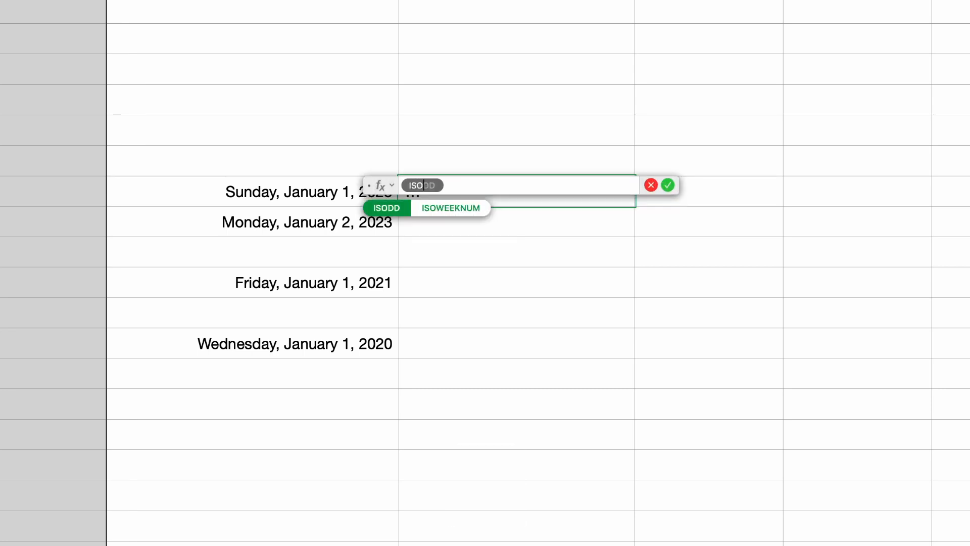
{"action": "key", "text": "Return"}
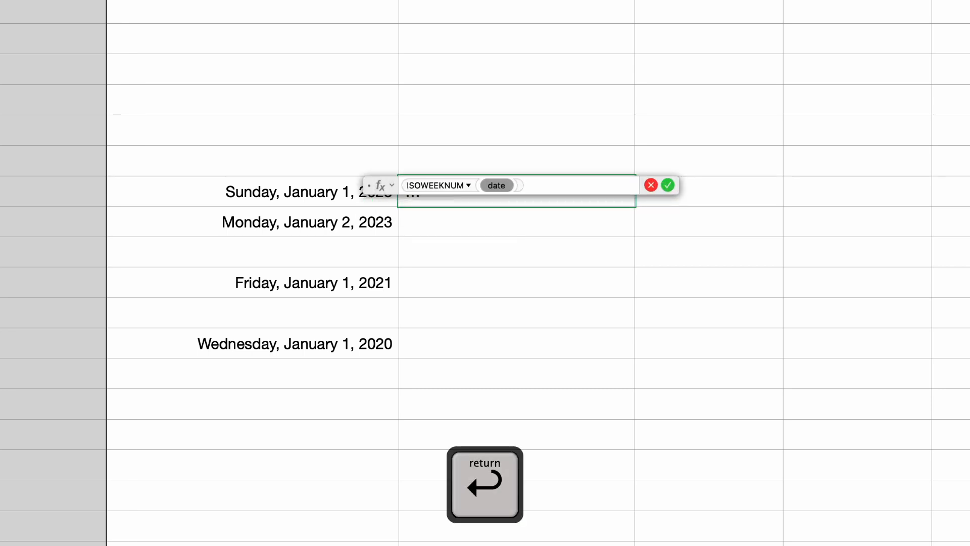
{"action": "left_click", "coordinate": [326, 200]}
{"action": "key", "text": "Return"}
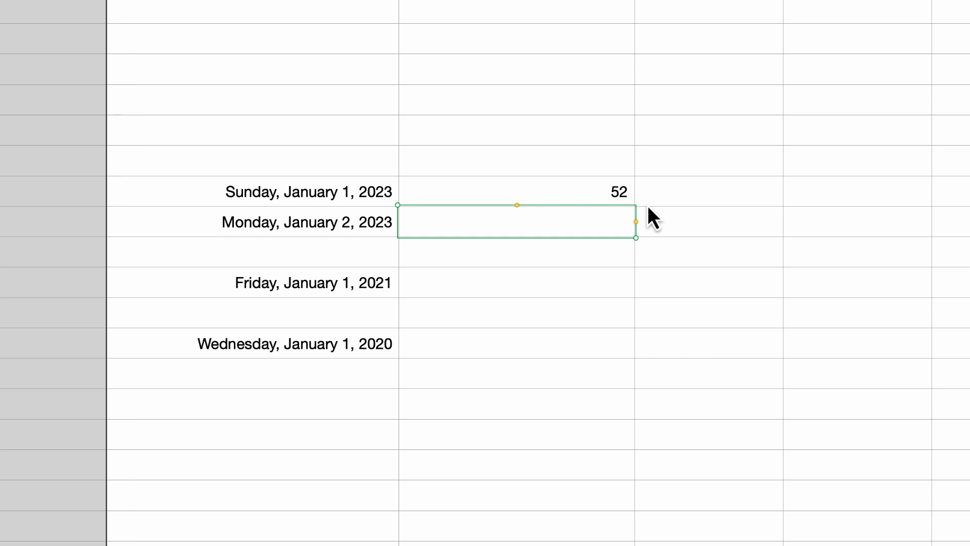
Copy the ISOWEEKNUM formula from the Sunday, January 1, 2023 row into the Monday, January 2, 2023 row
{"action": "left_click", "coordinate": [620, 189]}
{"action": "key", "text": "super+c"}
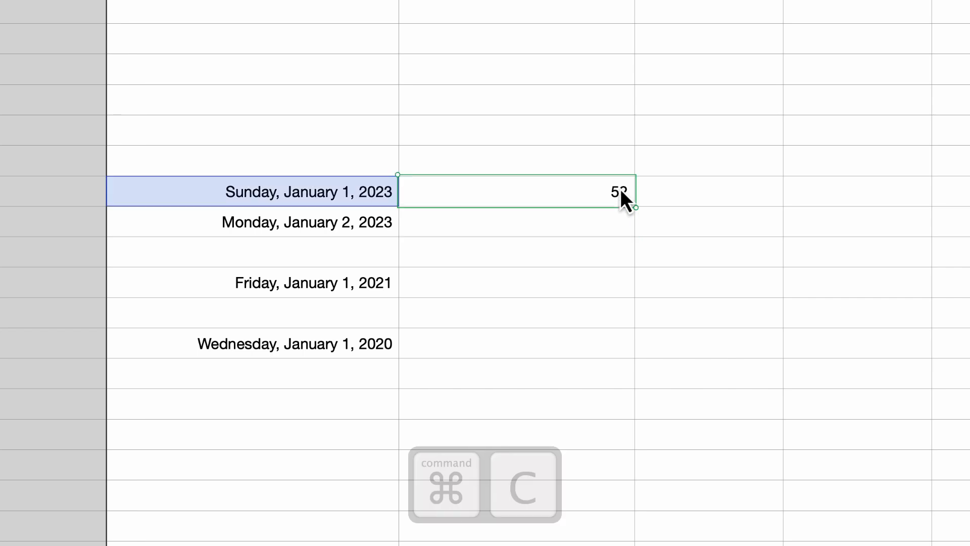
{"action": "left_click", "coordinate": [617, 227]}
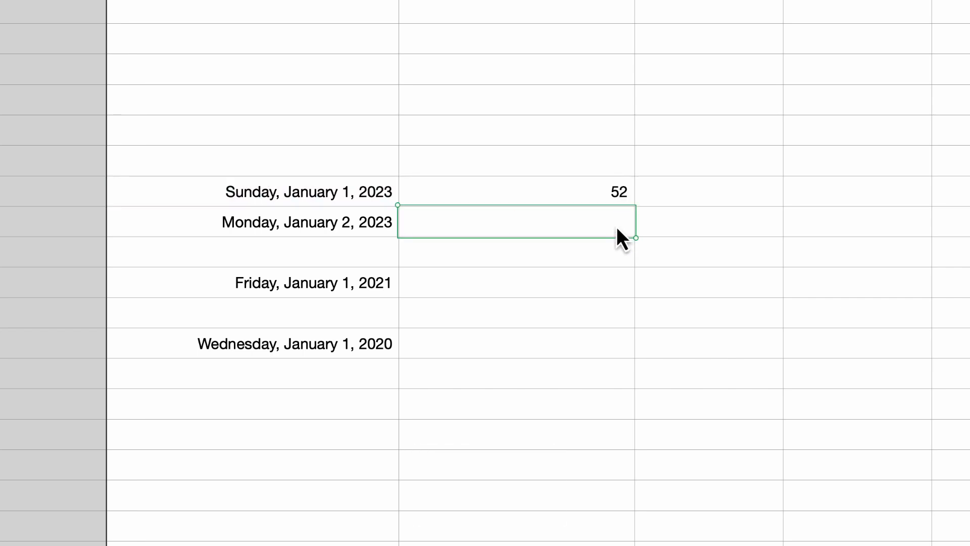
{"action": "key", "text": "super+v"}
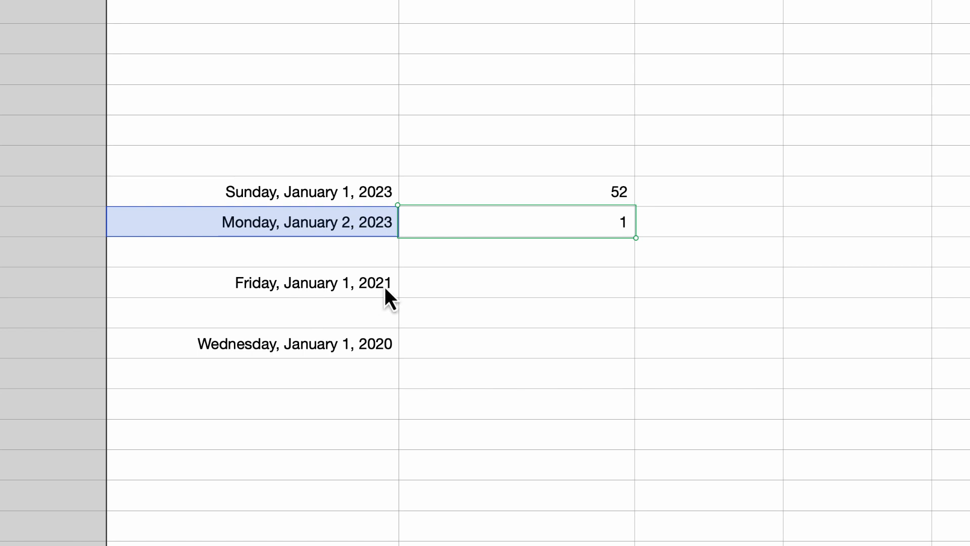
Review the year view in Calendar, and paste the copied ISOWEEKNUM formula beside Friday, January 1, 2021 in Numbers
{"action": "left_click", "coordinate": [601, 284]}
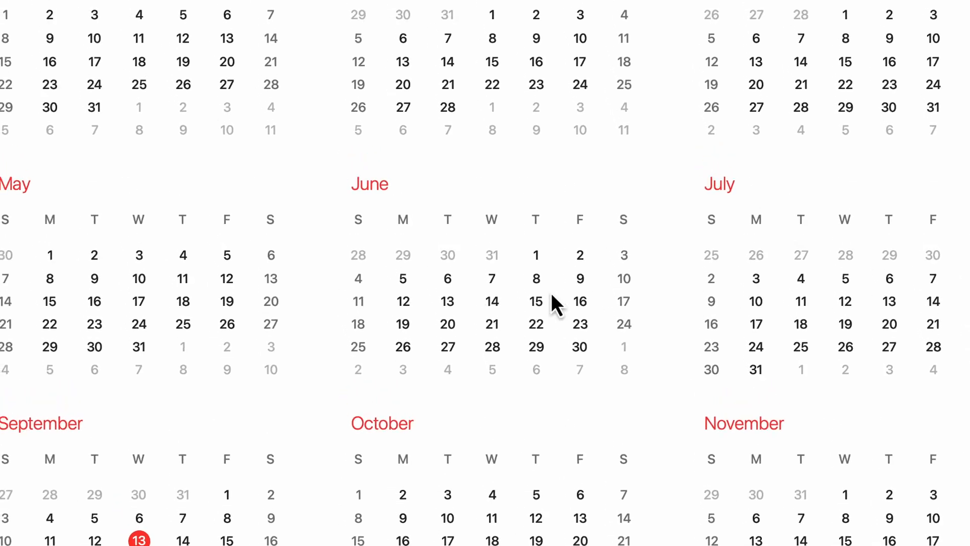
{"action": "scroll", "coordinate": [555, 304], "scroll_direction": "up", "scroll_amount": 5}
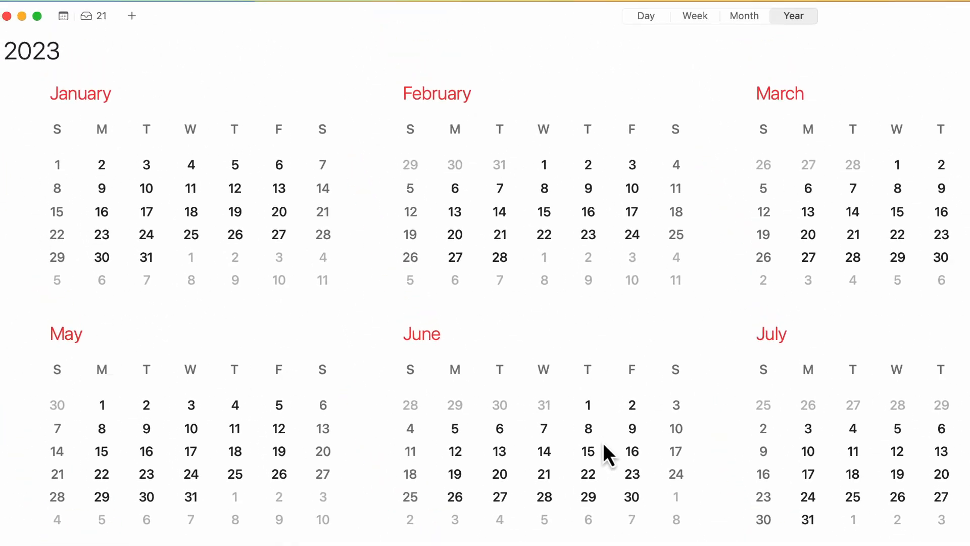
{"action": "scroll", "coordinate": [610, 461], "scroll_direction": "up", "scroll_amount": 10}
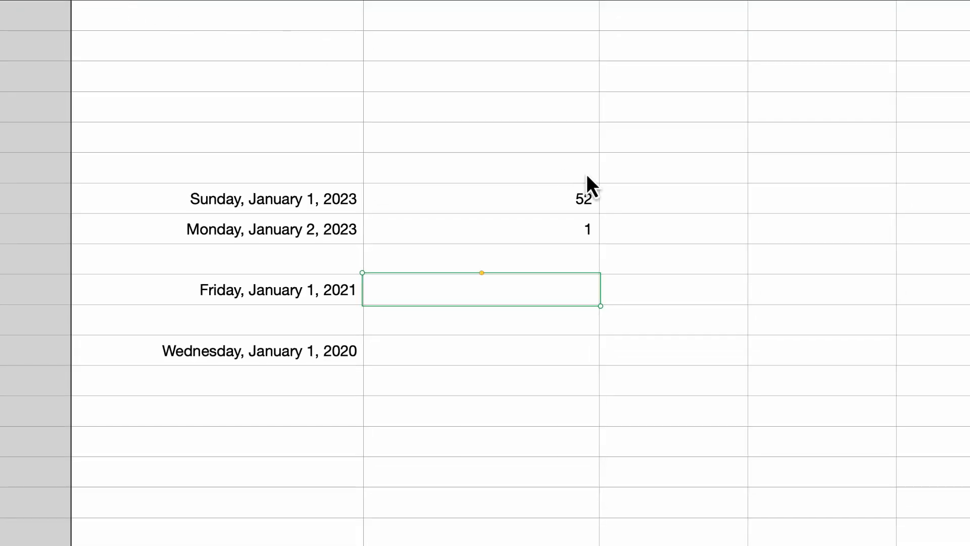
{"action": "key", "text": "super+v"}
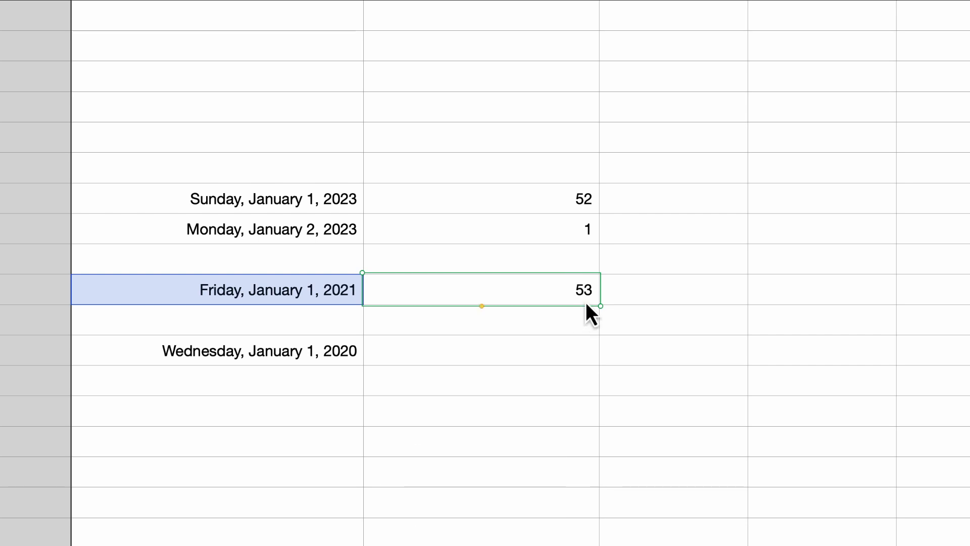
Insert three rows between the Friday, January 1, 2021 row and the Wednesday, January 1, 2020 row
{"action": "left_click", "coordinate": [555, 326]}
{"action": "key", "text": "alt+Down"}
{"action": "key", "text": "alt+Down"}
{"action": "key", "text": "alt+Down"}
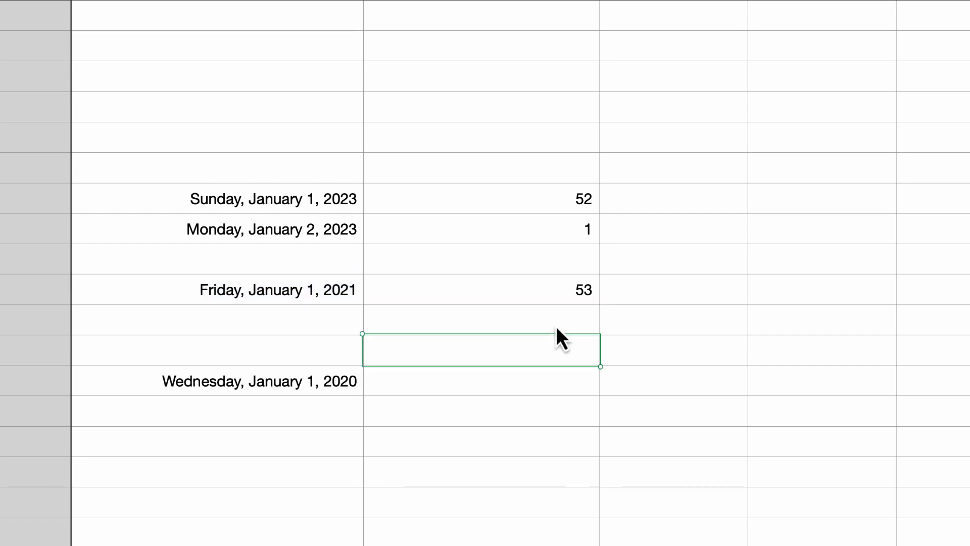
Copy the Friday, January 1, 2021 date into the two cells directly beneath it
{"action": "key", "text": "Up"}
{"action": "key", "text": "Up"}
{"action": "key", "text": "Up"}
{"action": "key", "text": "Left"}
{"action": "key", "text": "Left"}
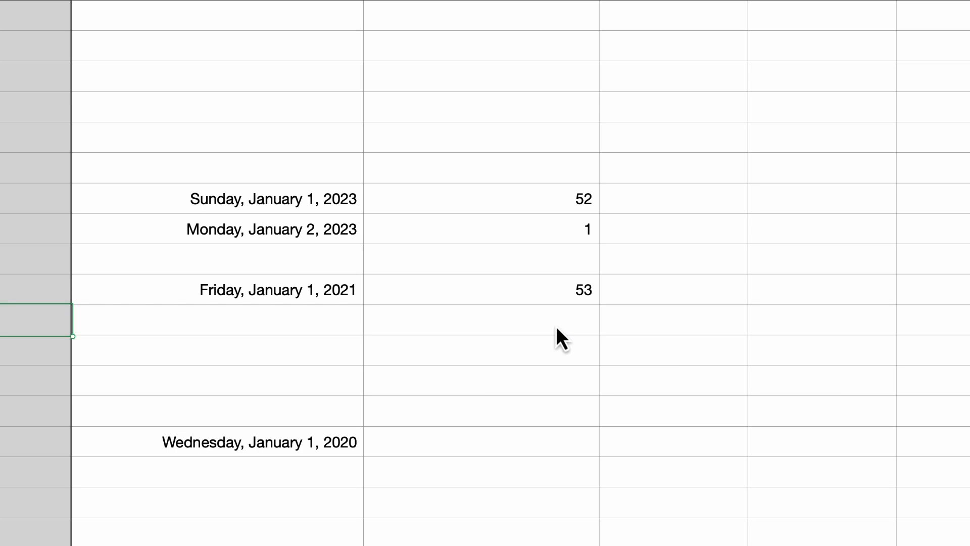
{"action": "key", "text": "Right"}
{"action": "key", "text": "Up"}
{"action": "key", "text": "super+c"}
{"action": "key", "text": "Down"}
{"action": "key", "text": "super+v"}
{"action": "key", "text": "Down"}
{"action": "key", "text": "super+v"}
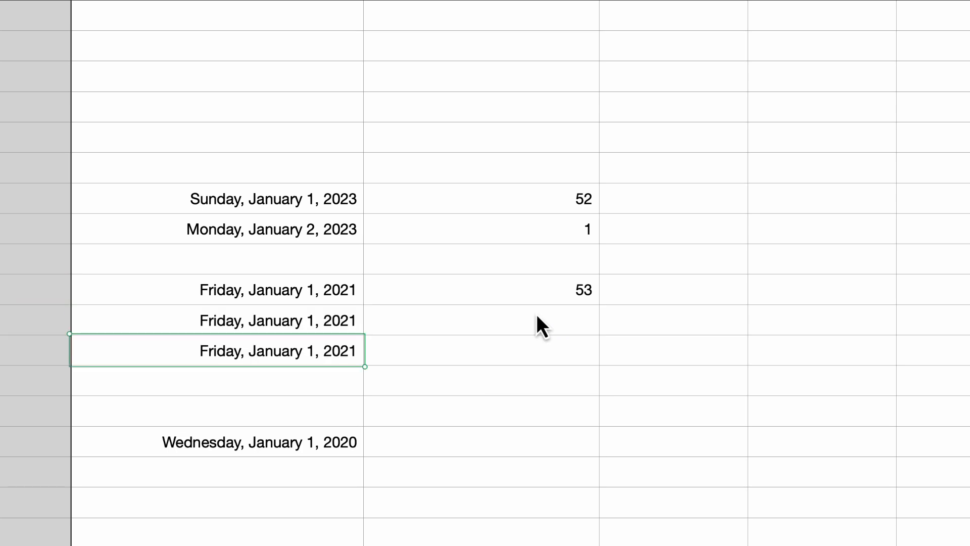
Change the first copied date below Friday, January 1, 2021 to January 2, 2021
{"action": "double_click", "coordinate": [309, 326]}
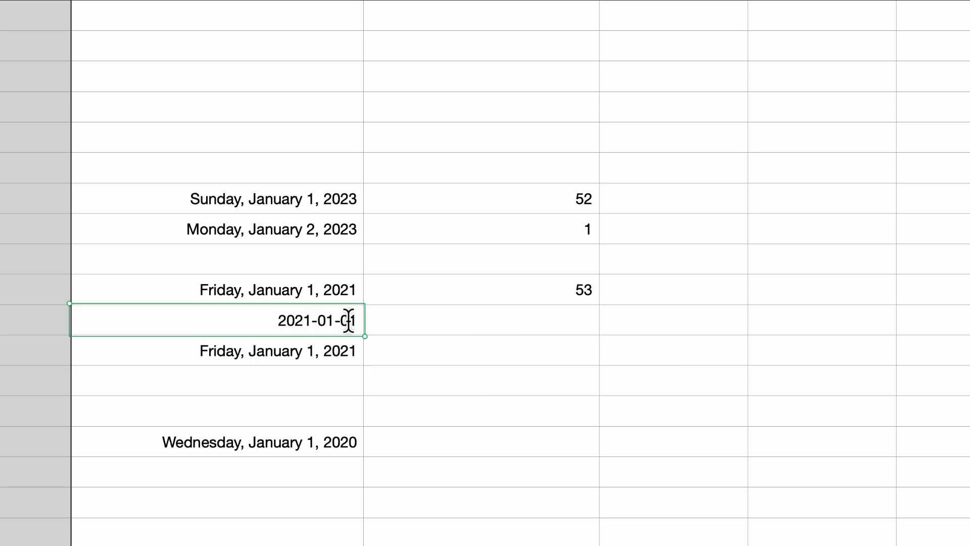
{"action": "left_click_drag", "start_coordinate": [354, 319], "coordinate": [347, 349]}
{"action": "type", "text": "2"}
{"action": "key", "text": "Return"}
Change the second copied date, below Saturday, January 2, 2021, to January 31, 2021
{"action": "double_click", "coordinate": [316, 351]}
{"action": "type", "text": "31"}
{"action": "key", "text": "Return"}
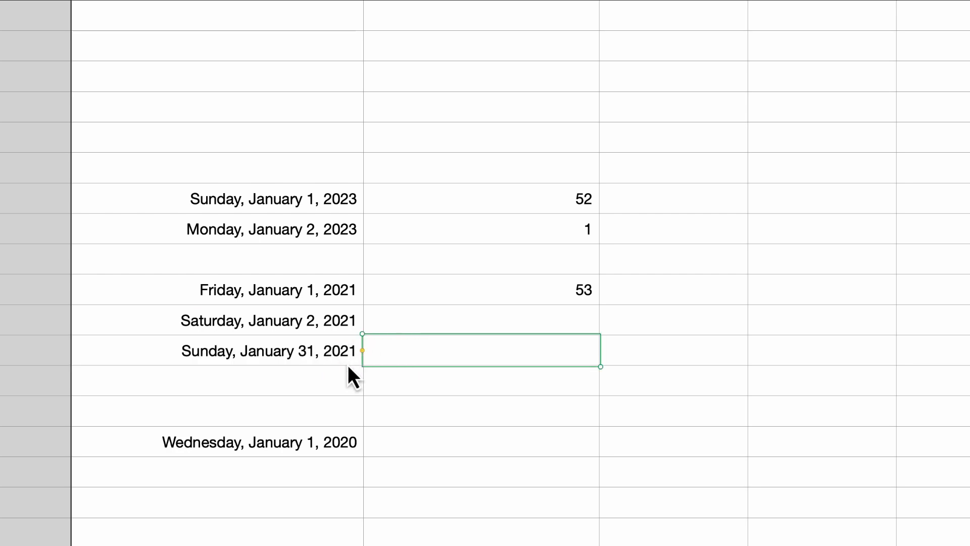
Paste the copied date into the next cell down and change it to January 4, 2021
{"action": "key", "text": "super+v"}
{"action": "double_click", "coordinate": [318, 380]}
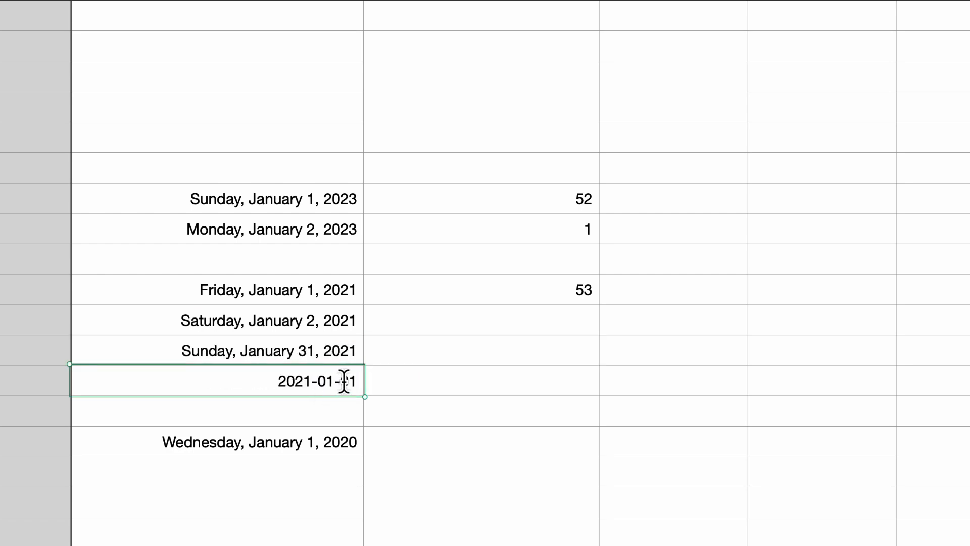
{"action": "left_click_drag", "start_coordinate": [342, 381], "coordinate": [352, 381]}
{"action": "type", "text": "04"}
{"action": "key", "text": "Return"}
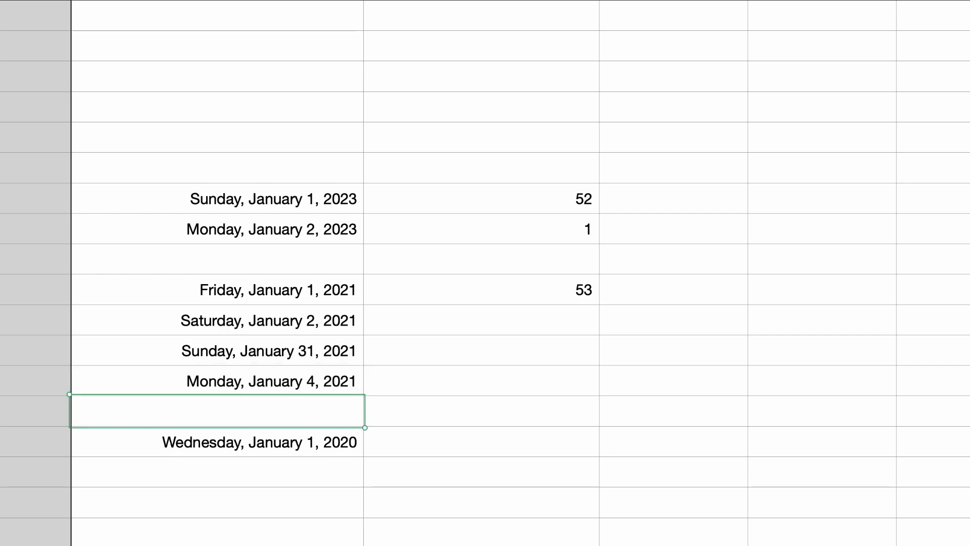
Correct the Sunday, January 31, 2021 date to January 3, 2021
{"action": "left_click", "coordinate": [553, 302]}
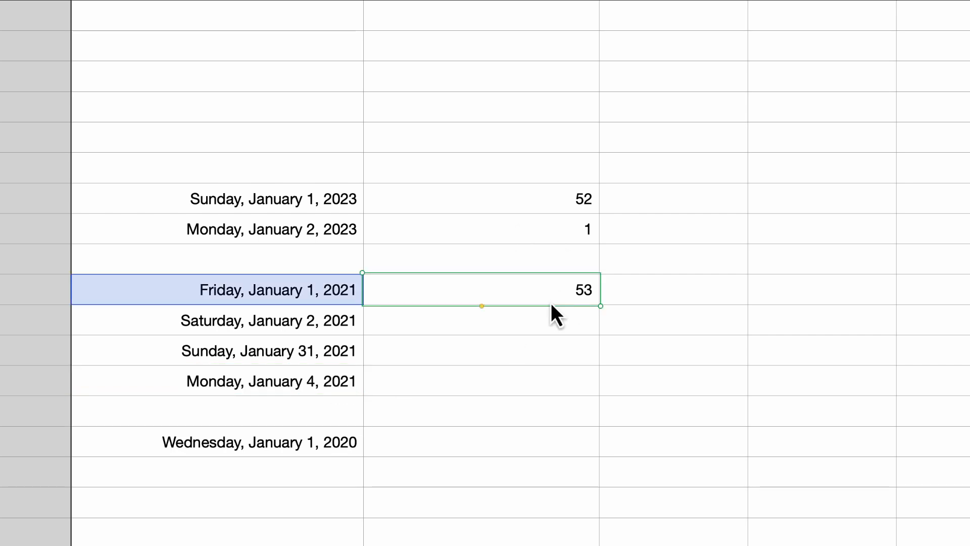
{"action": "double_click", "coordinate": [313, 352]}
{"action": "left_click_drag", "start_coordinate": [344, 353], "coordinate": [355, 352]}
{"action": "type", "text": "03"}
{"action": "left_click", "coordinate": [508, 362]}
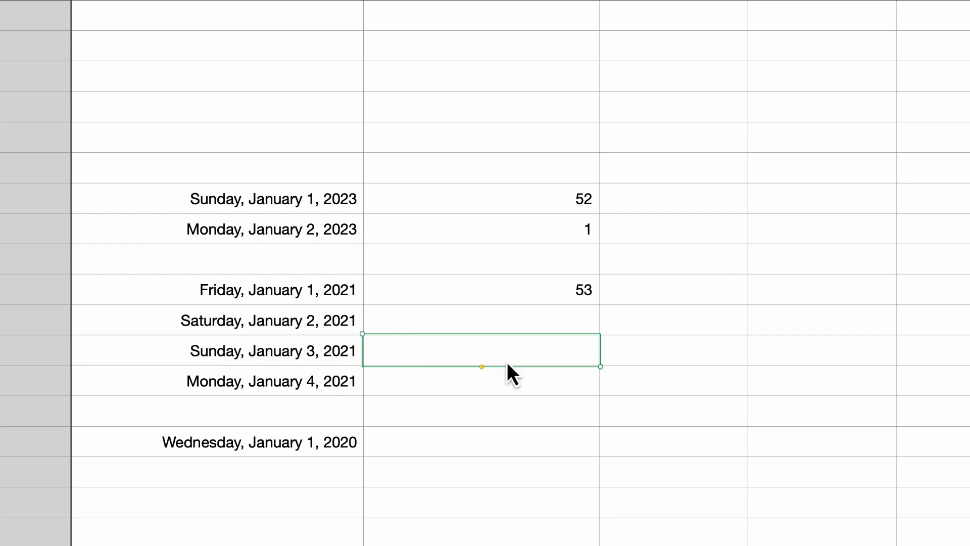
Paste the ISOWEEKNUM formula beside the January 2, January 3 and January 4, 2021 dates
{"action": "key", "text": "Up"}
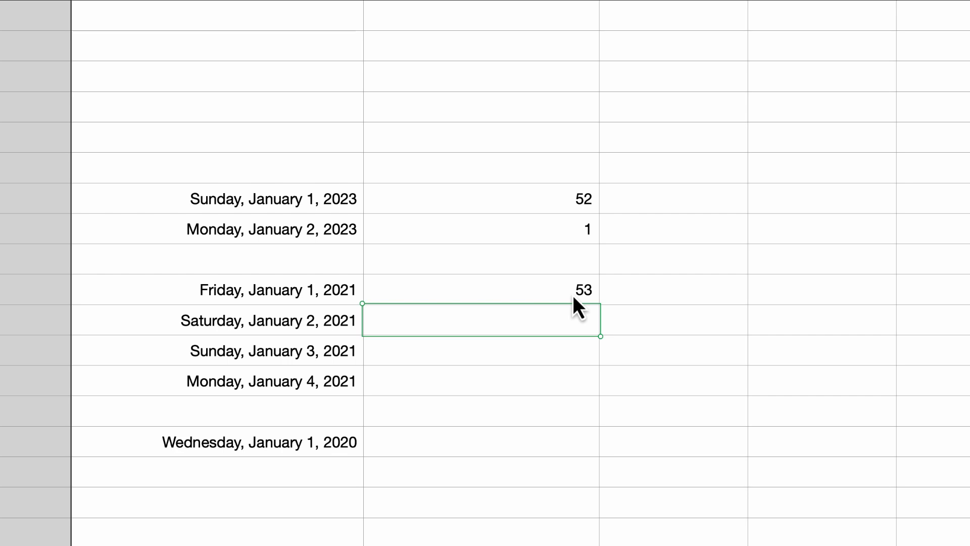
{"action": "type", "text": "53"}
{"action": "key", "text": "Down"}
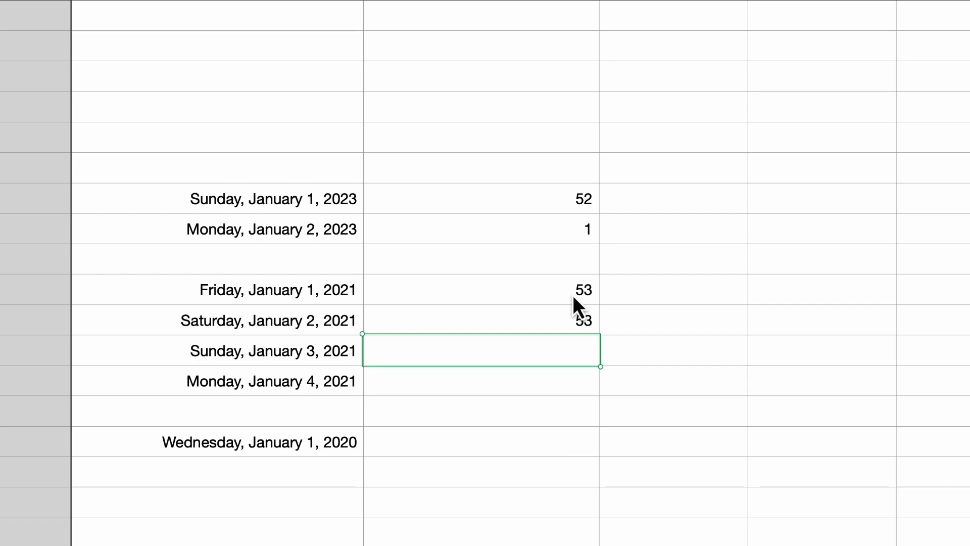
{"action": "type", "text": "53"}
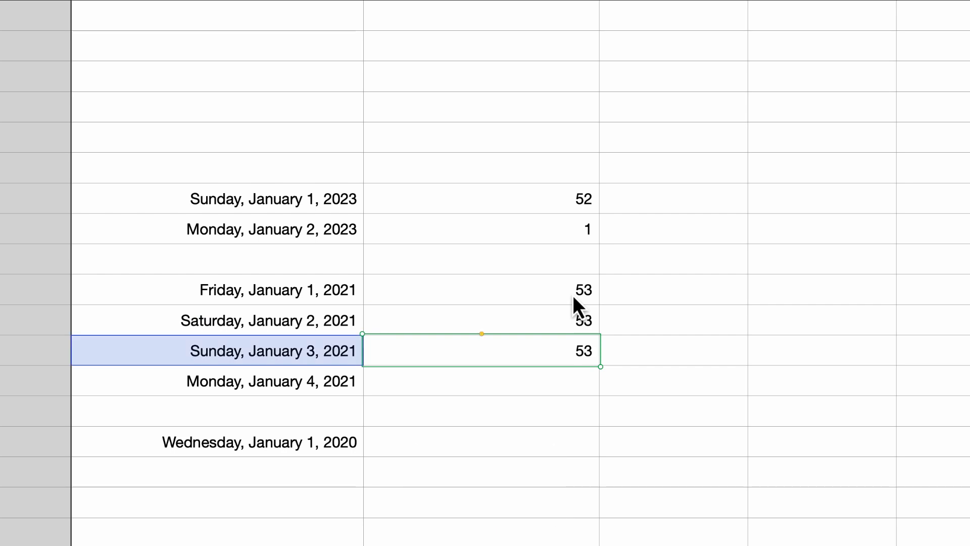
{"action": "key", "text": "Down"}
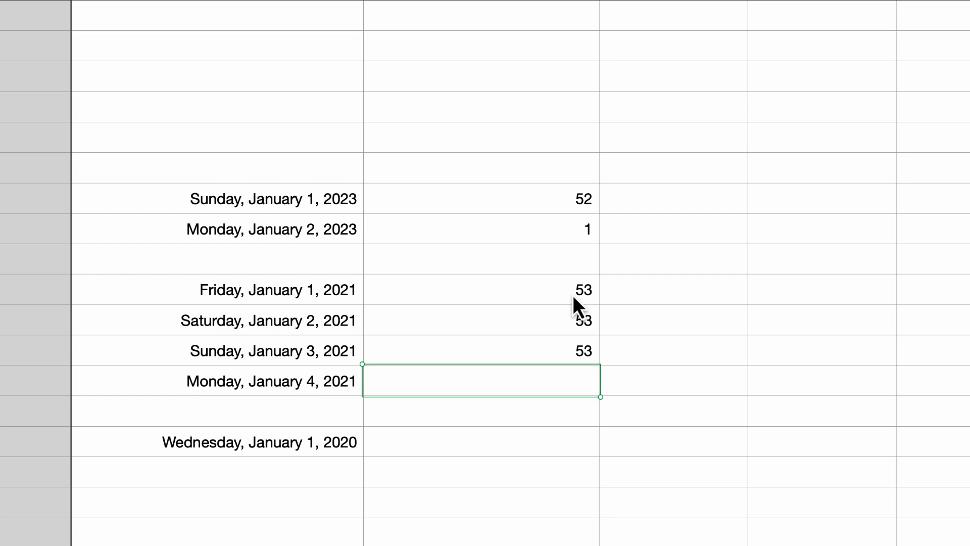
{"action": "type", "text": "1"}
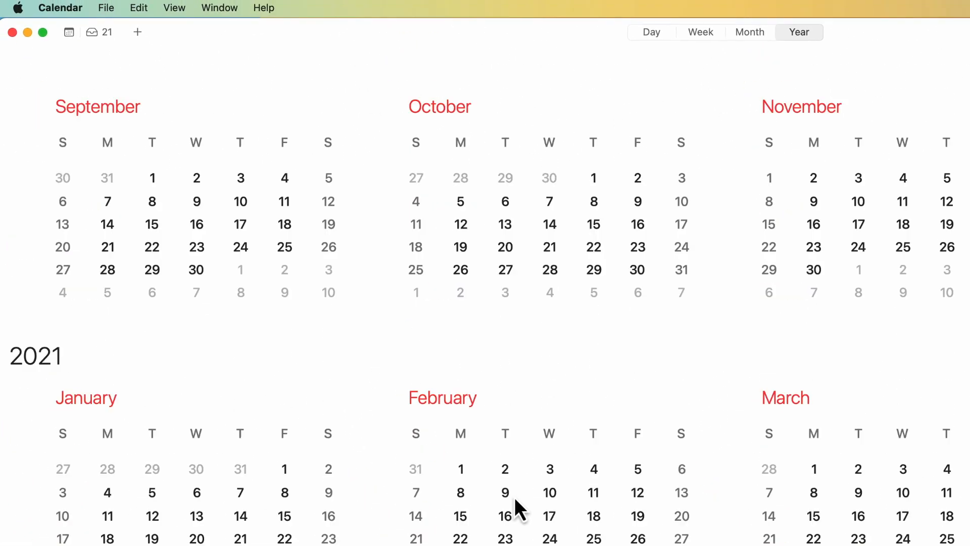
Look up January 2020 in Calendar, and paste the ISOWEEKNUM formula beside Wednesday, January 1, 2020 in Numbers
{"action": "scroll", "coordinate": [516, 499], "scroll_direction": "up", "scroll_amount": 10}
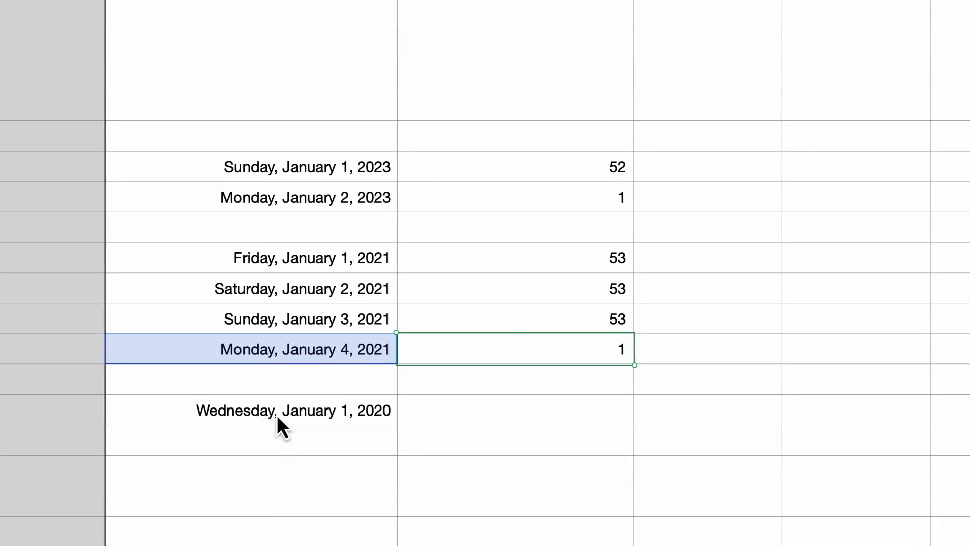
{"action": "left_click", "coordinate": [277, 415]}
{"action": "left_click", "coordinate": [603, 413]}
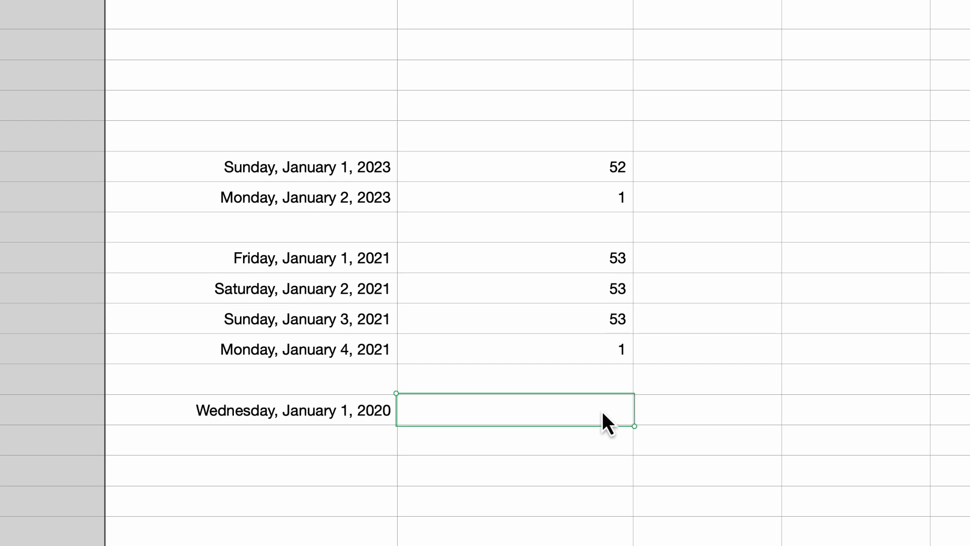
{"action": "type", "text": "1"}
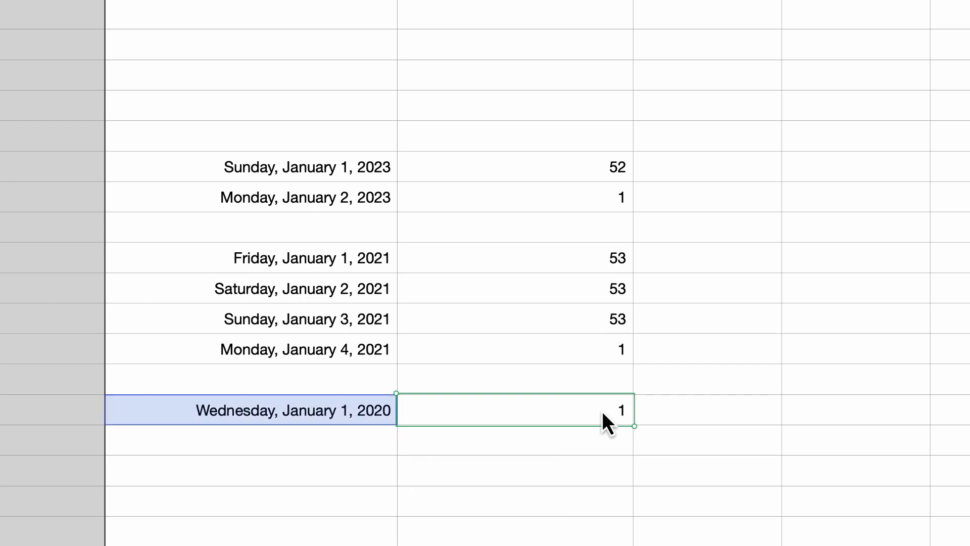
Change the Wednesday, January 1, 2020 date to January 5, 2020 to test its ISO week number
{"action": "left_click", "coordinate": [345, 416]}
{"action": "double_click", "coordinate": [353, 416]}
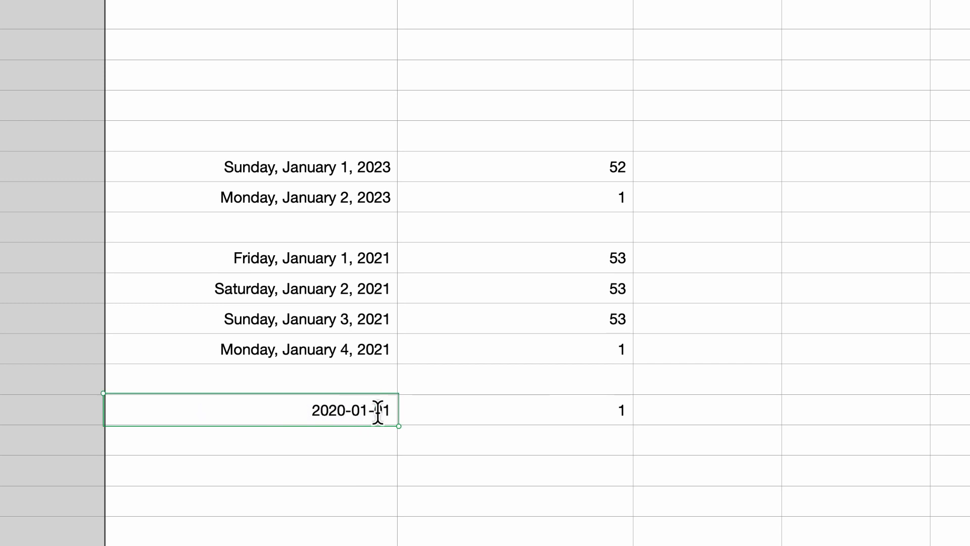
{"action": "key", "text": "BackSpace"}
{"action": "type", "text": "5"}
{"action": "key", "text": "Return"}
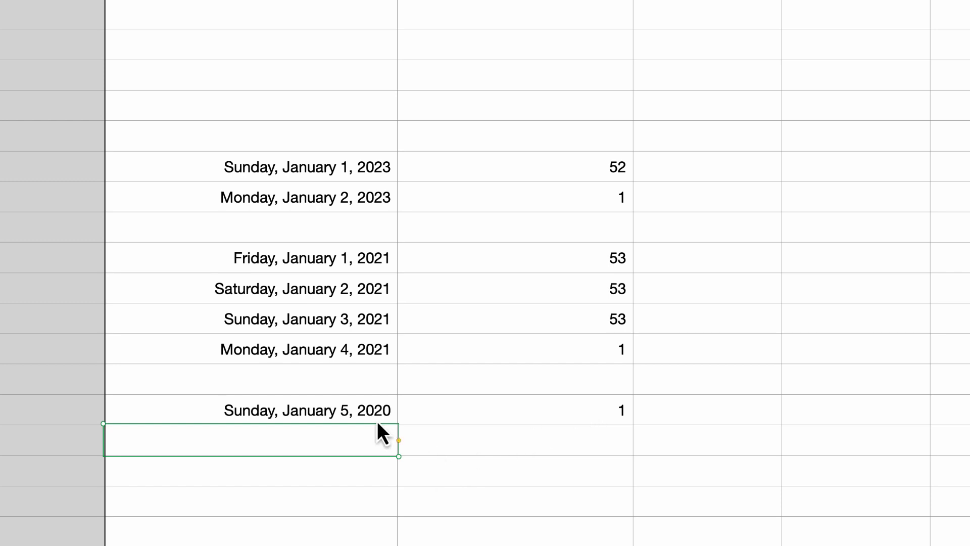
Change the January 5, 2020 date to January 6, 2020 to test the following Monday's ISO week number
{"action": "left_click", "coordinate": [356, 413]}
{"action": "double_click", "coordinate": [357, 414]}
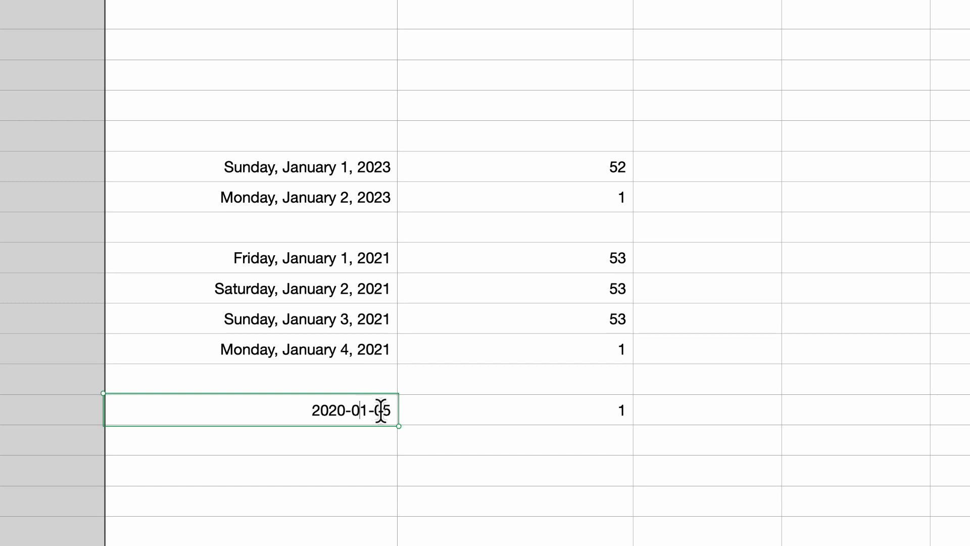
{"action": "key", "text": "BackSpace"}
{"action": "type", "text": "6"}
{"action": "key", "text": "Return"}
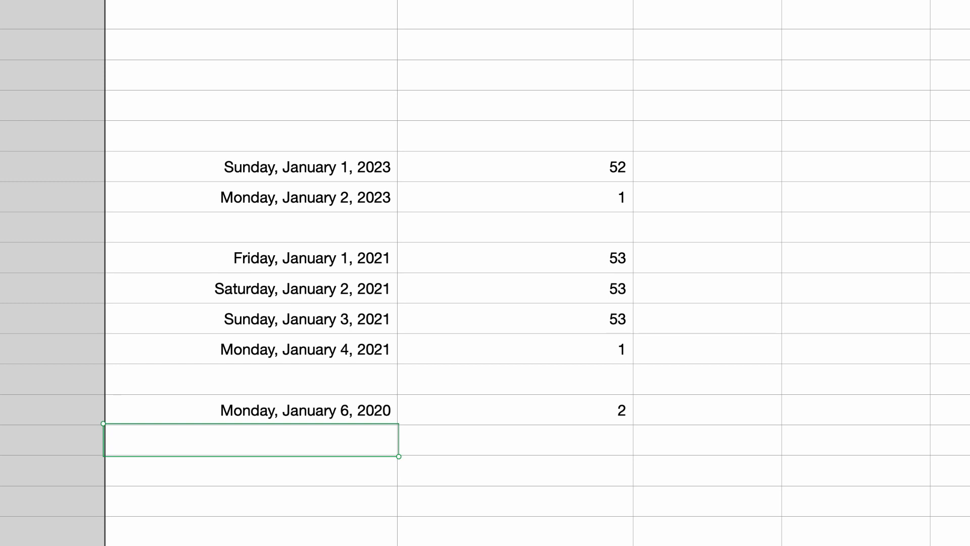